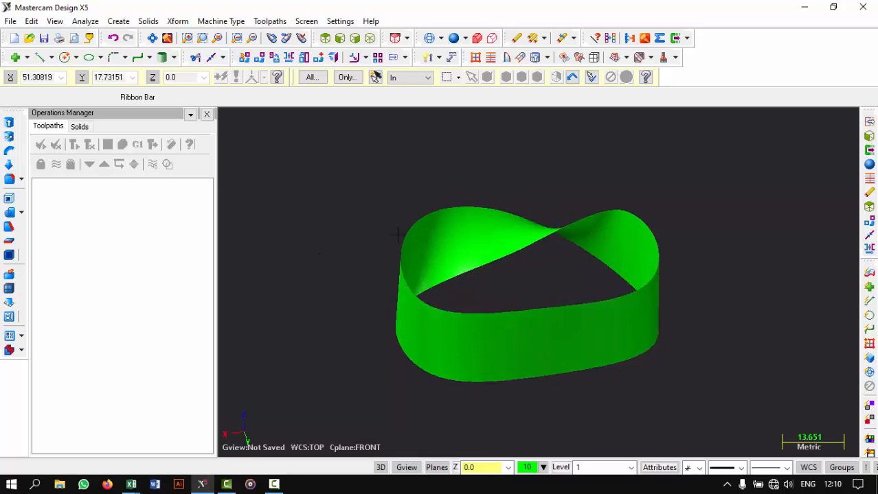
{"action": "mouse_move", "coordinate": [550, 199]}
{"action": "middle_mouse_down"}
{"action": "mouse_move", "coordinate": [352, 204]}
{"action": "mouse_move", "coordinate": [278, 222]}
{"action": "middle_mouse_up"}
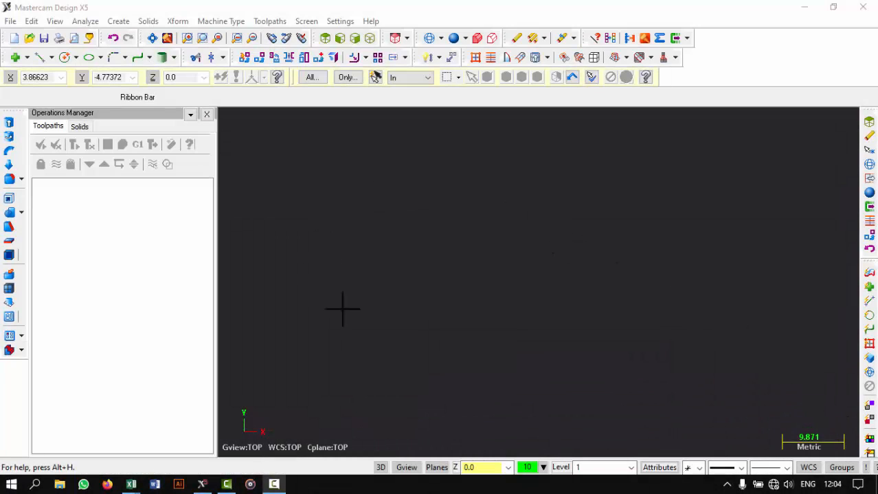
Draw a NURBS ellipse centred on the origin in the top plane, with radii of about 30 mm in X and 24.5 mm in Y.
{"action": "left_click", "coordinate": [324, 39]}
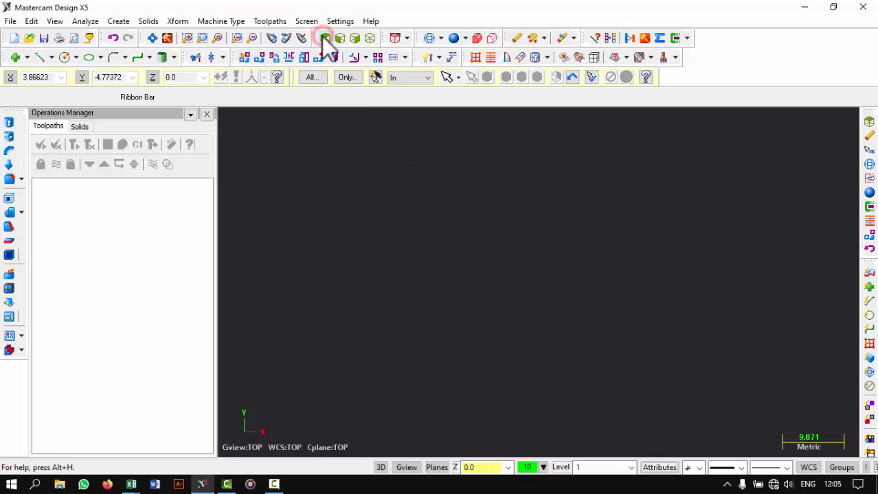
{"action": "left_click", "coordinate": [100, 57]}
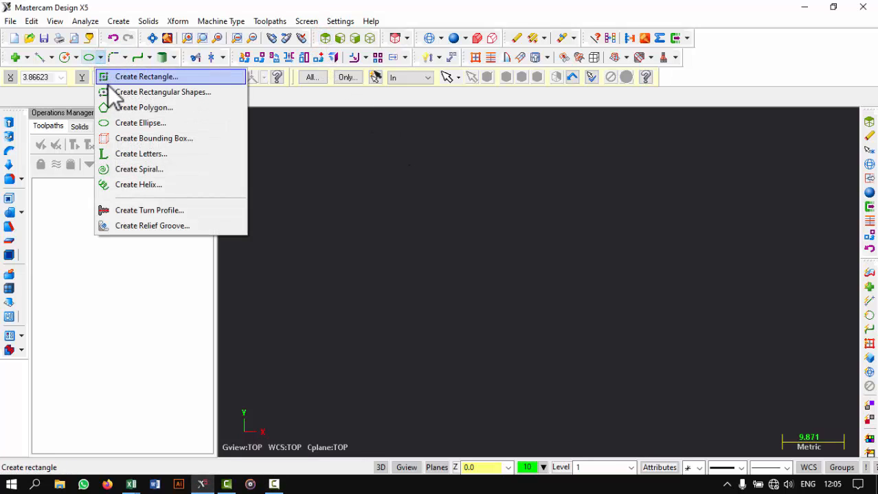
{"action": "left_click", "coordinate": [140, 123]}
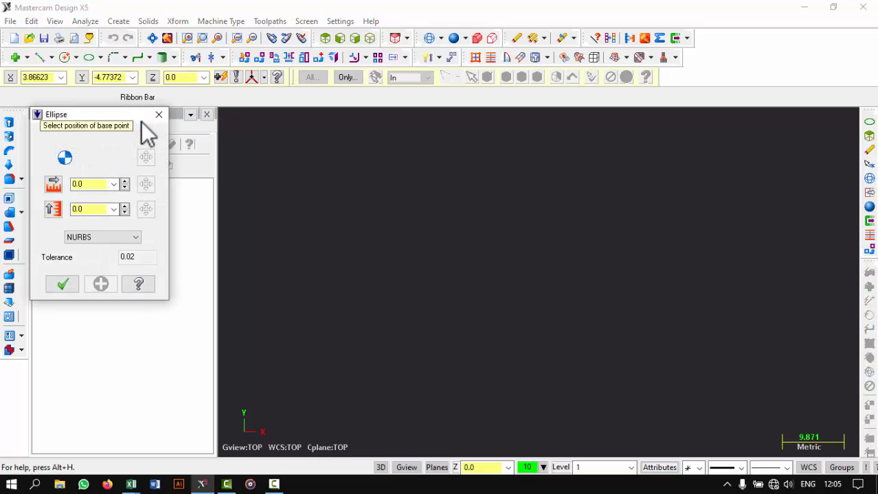
{"action": "left_click", "coordinate": [250, 78]}
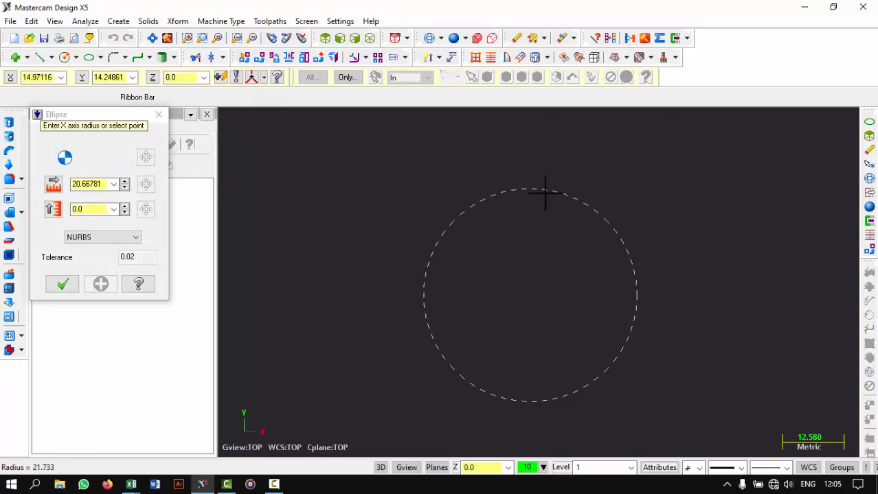
{"action": "left_click", "coordinate": [672, 256]}
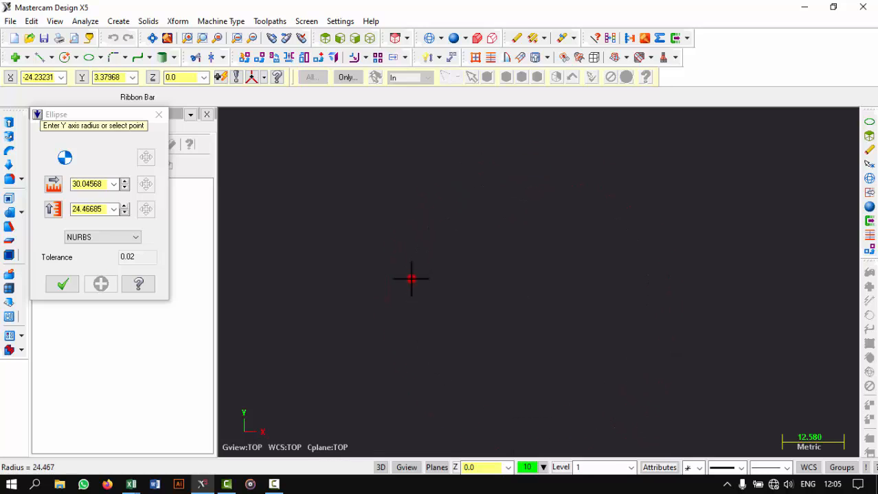
{"action": "left_click", "coordinate": [412, 279]}
Set the ellipse's X radius to 30 mm and its Y radius to 25 mm, and finish the ellipse.
{"action": "left_click", "coordinate": [85, 184]}
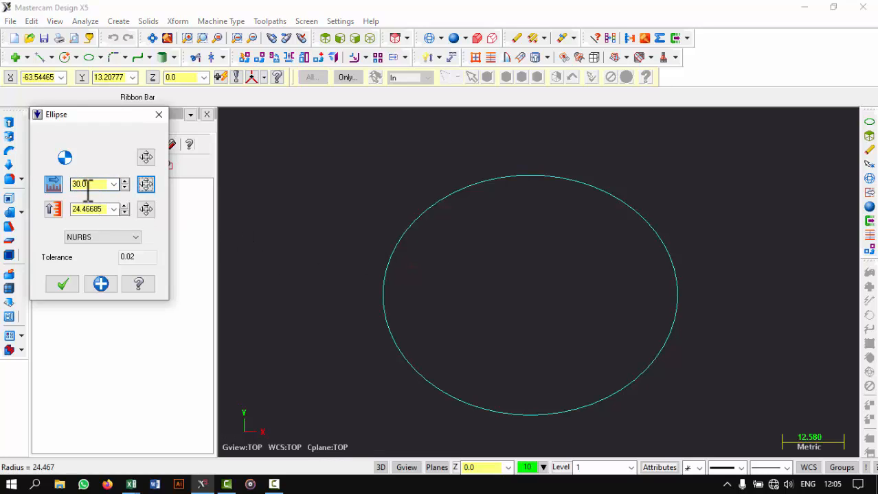
{"action": "left_click", "coordinate": [97, 209]}
{"action": "type", "text": "25"}
{"action": "key", "text": "Return"}
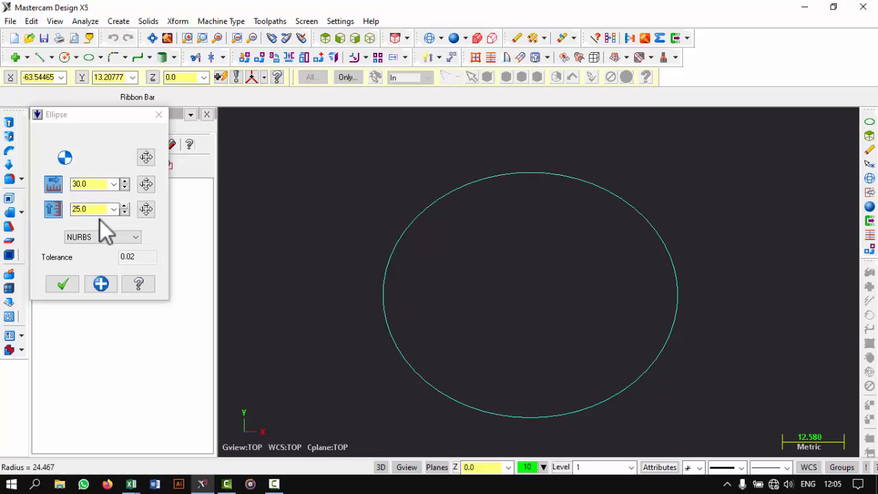
{"action": "left_click", "coordinate": [70, 283]}
{"action": "scroll", "coordinate": [376, 255], "scroll_direction": "down", "scroll_amount": 3}
{"action": "scroll", "coordinate": [380, 255], "scroll_direction": "up", "scroll_amount": 2}
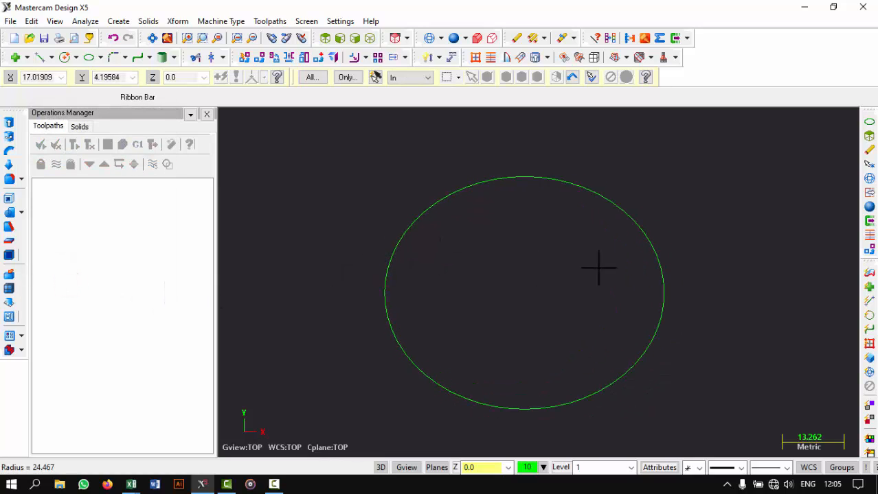
Draw a vertical line about 32 mm long from the origin upward, crossing the top of the ellipse.
{"action": "left_click", "coordinate": [39, 58]}
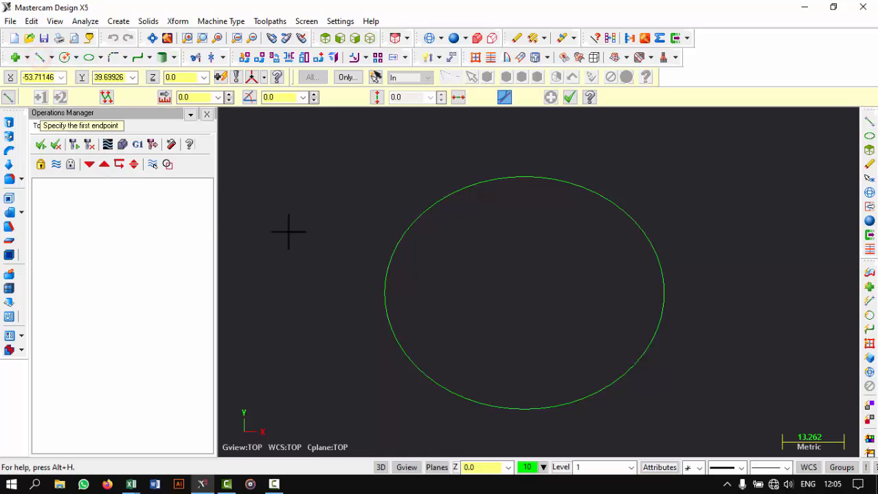
{"action": "left_click", "coordinate": [252, 80]}
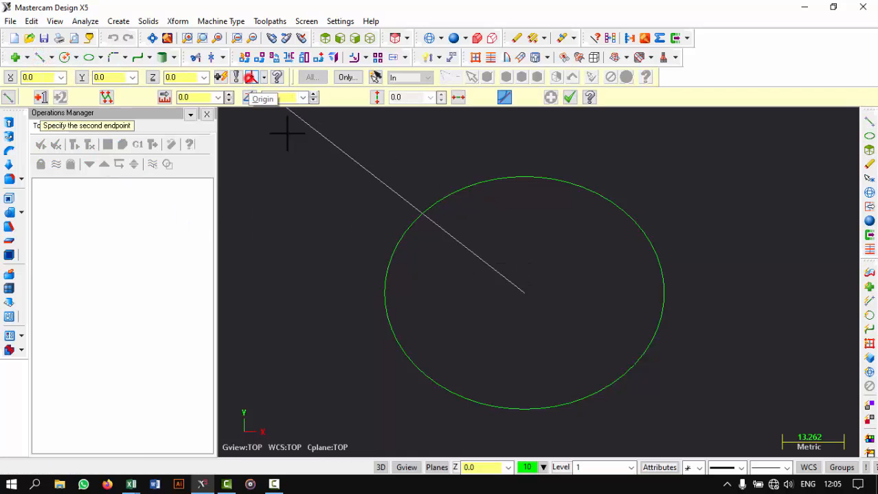
{"action": "left_click", "coordinate": [523, 145]}
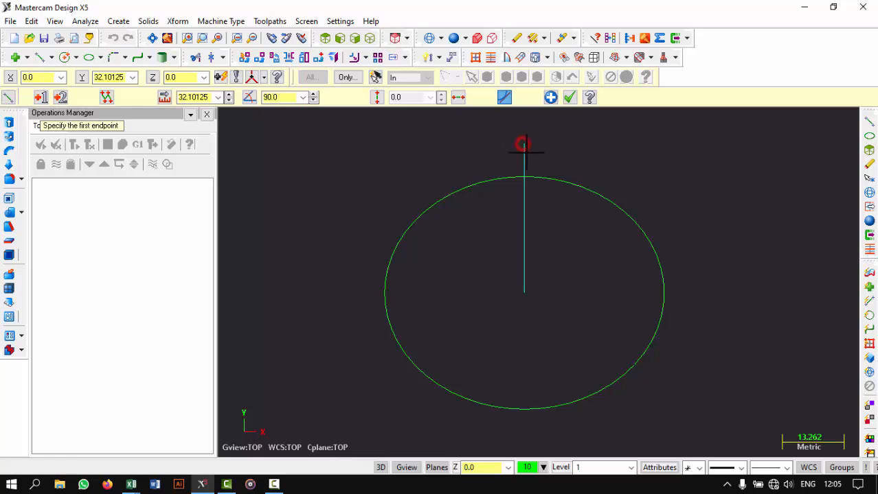
{"action": "left_click", "coordinate": [570, 100]}
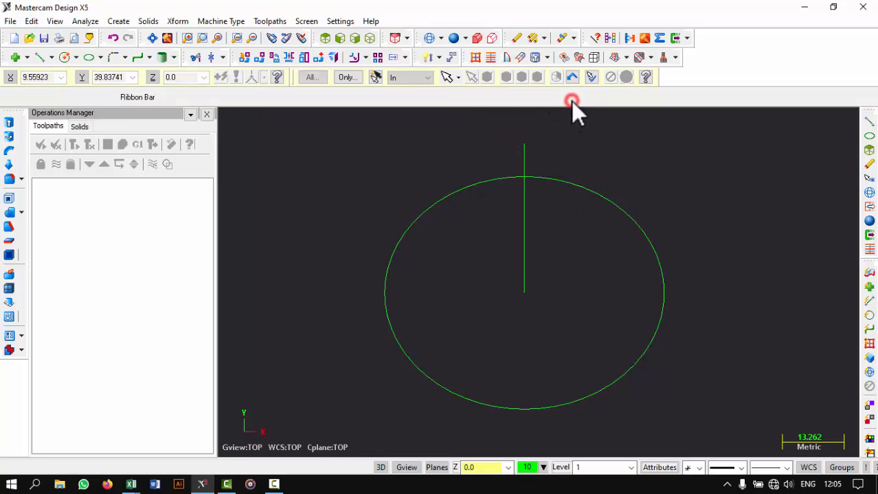
Rotate the vertical line about the origin as 5 copies with 60 degrees between them.
{"action": "left_click", "coordinate": [276, 58]}
{"action": "left_click", "coordinate": [524, 212]}
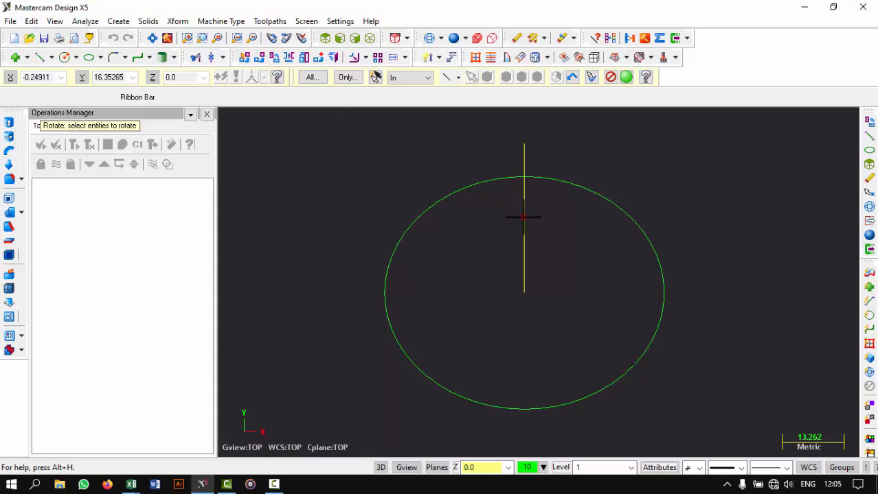
{"action": "left_click", "coordinate": [626, 81]}
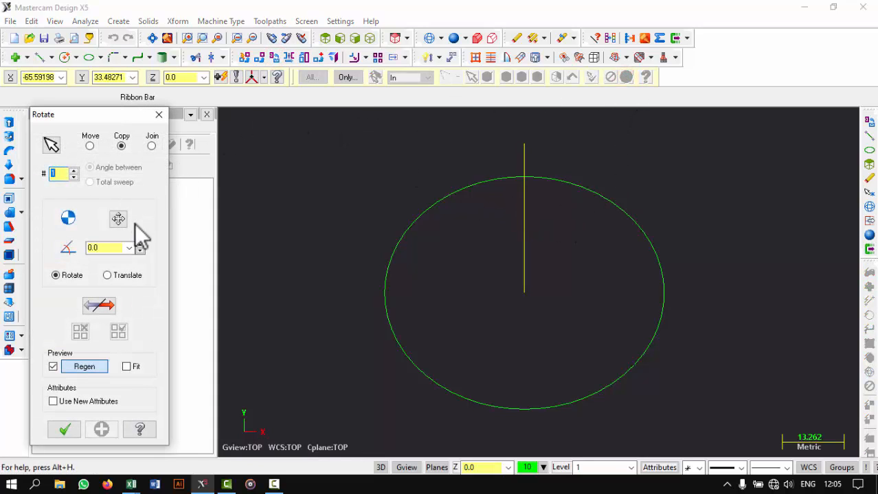
{"action": "left_click", "coordinate": [112, 248]}
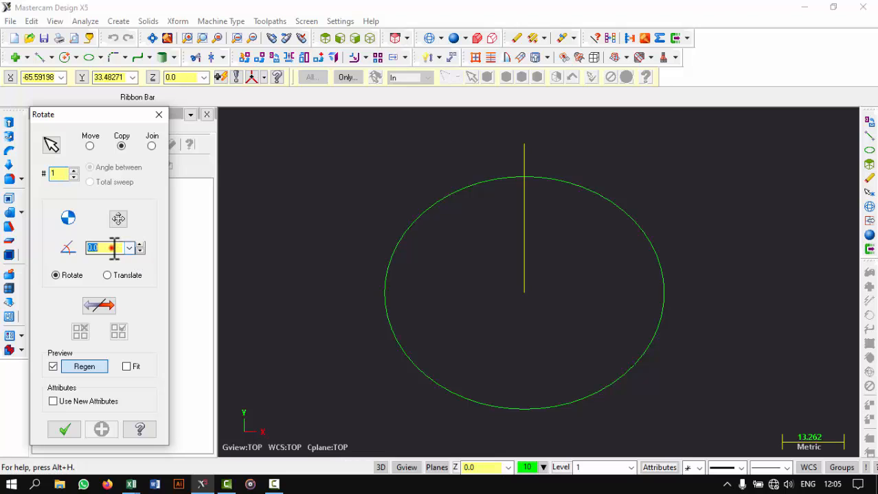
{"action": "key", "text": "Return"}
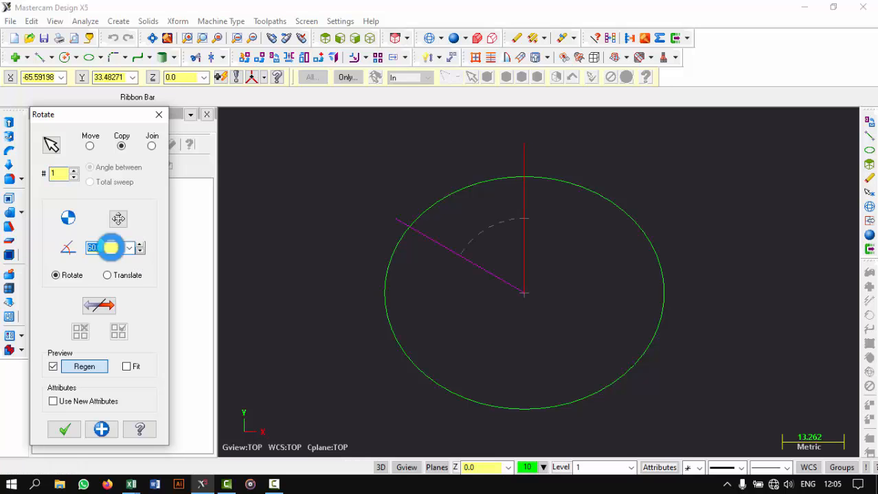
{"action": "left_click", "coordinate": [74, 170]}
{"action": "left_click", "coordinate": [73, 170]}
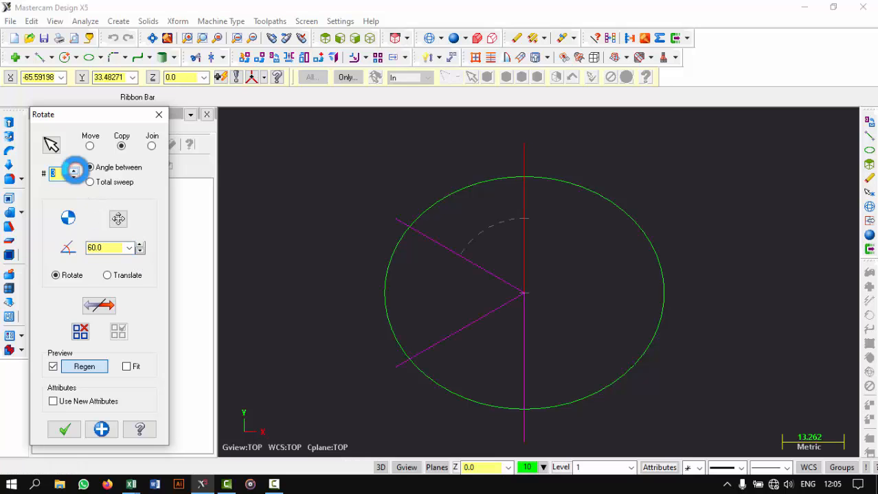
{"action": "left_click", "coordinate": [75, 170]}
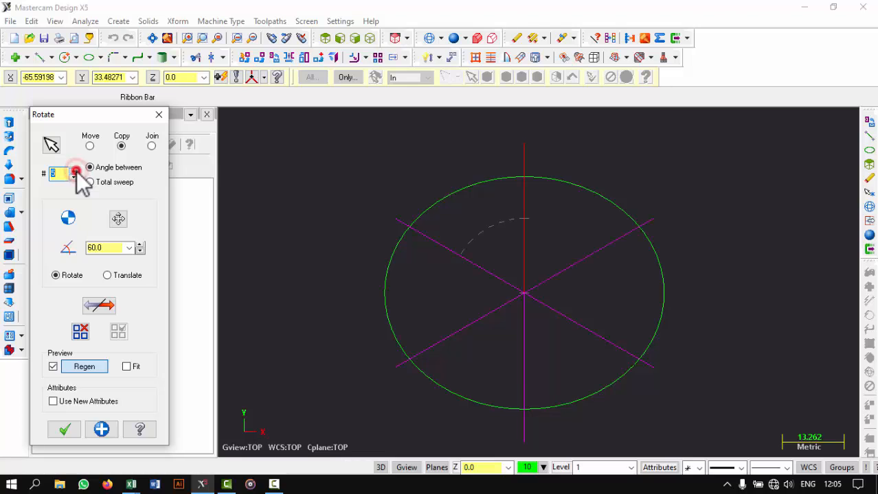
{"action": "left_click", "coordinate": [65, 430]}
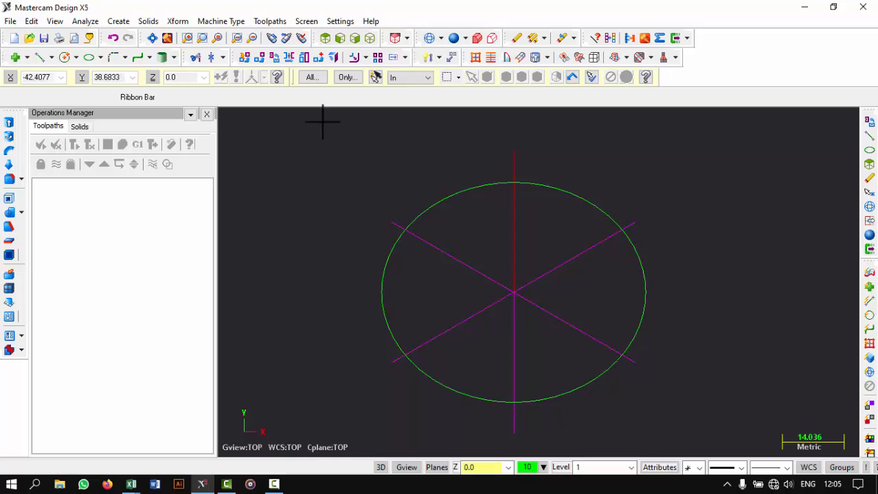
Place a point at each of the six intersections between the radial lines and the ellipse.
{"action": "left_click", "coordinate": [15, 57]}
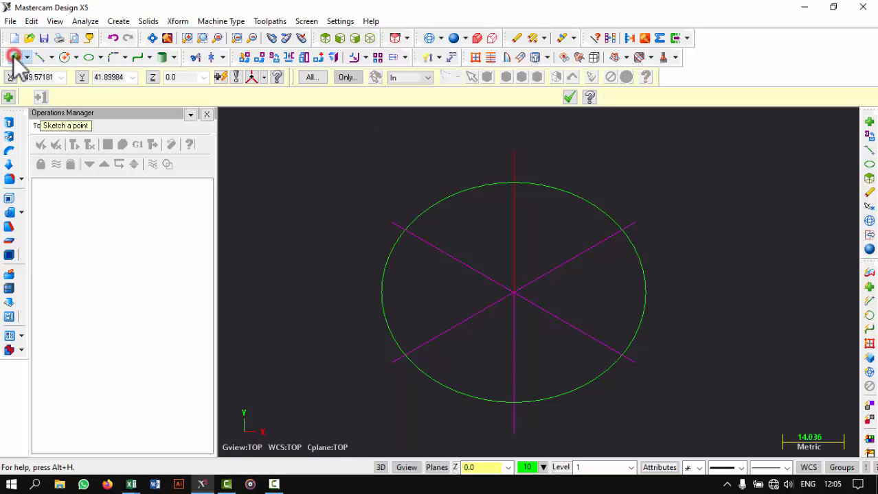
{"action": "left_click", "coordinate": [407, 355]}
{"action": "left_click", "coordinate": [514, 402]}
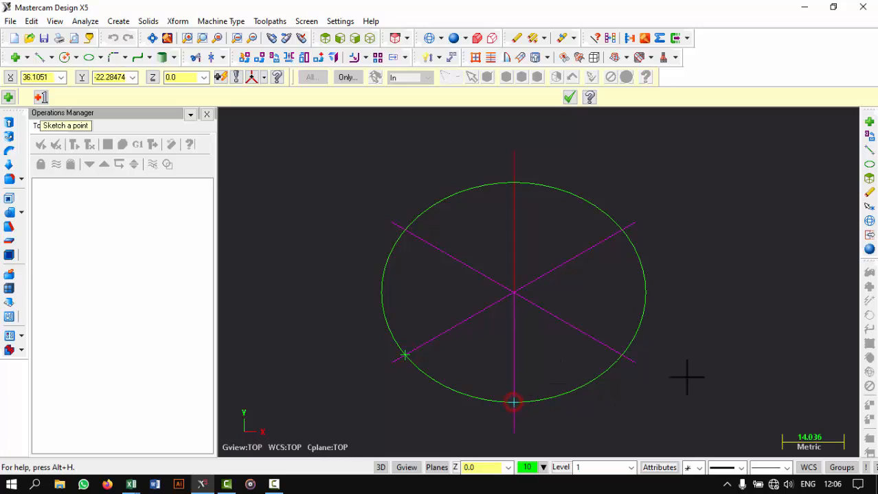
{"action": "left_click", "coordinate": [622, 355]}
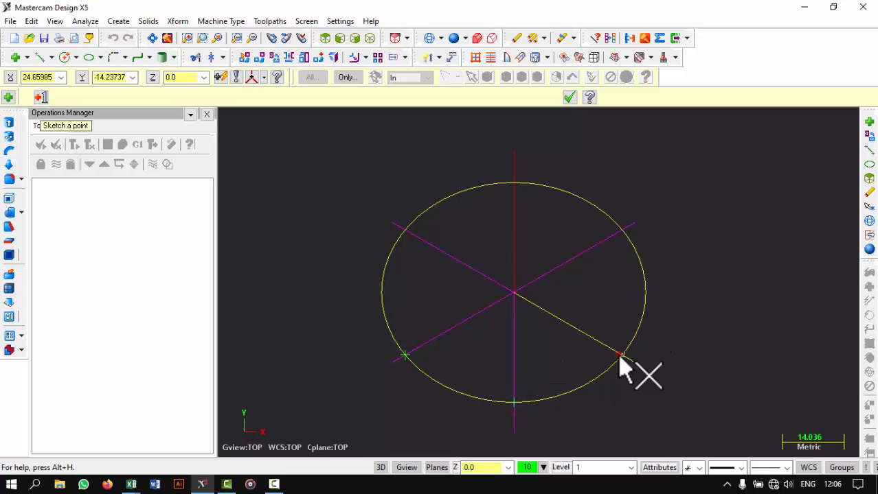
{"action": "left_click", "coordinate": [622, 229]}
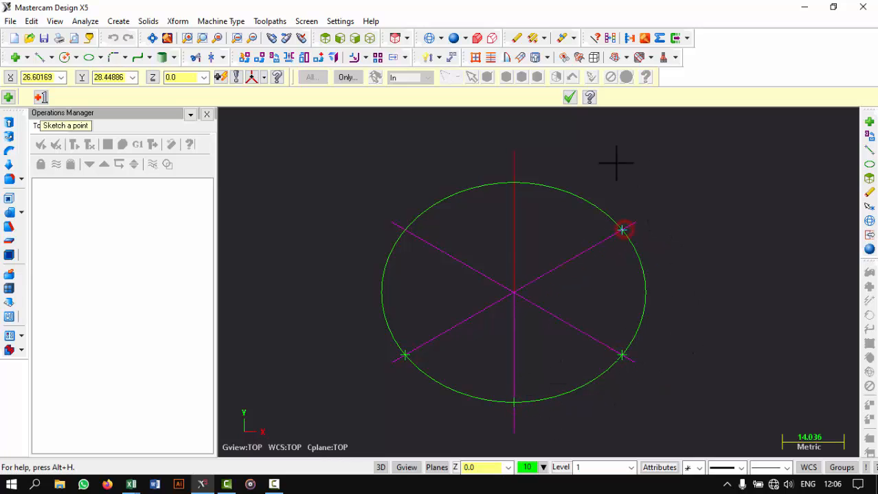
{"action": "left_click", "coordinate": [516, 186]}
{"action": "left_click", "coordinate": [406, 229]}
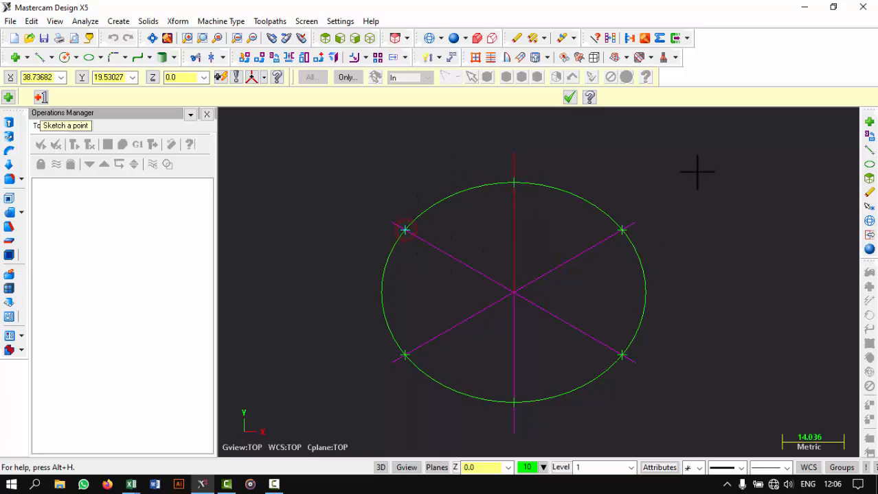
{"action": "left_click", "coordinate": [572, 96]}
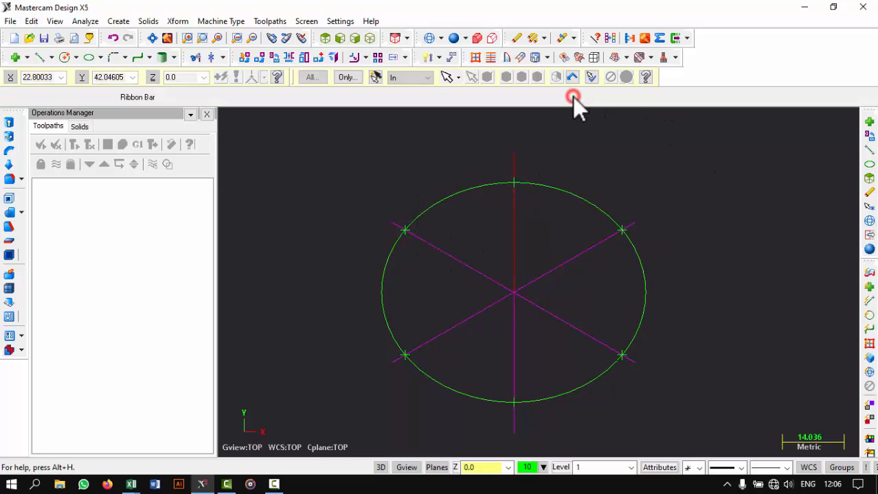
Delete the six radial lines, keeping the ellipse and its points.
{"action": "left_click", "coordinate": [580, 251]}
{"action": "left_click", "coordinate": [517, 226]}
{"action": "left_click", "coordinate": [471, 267]}
{"action": "left_click", "coordinate": [470, 318]}
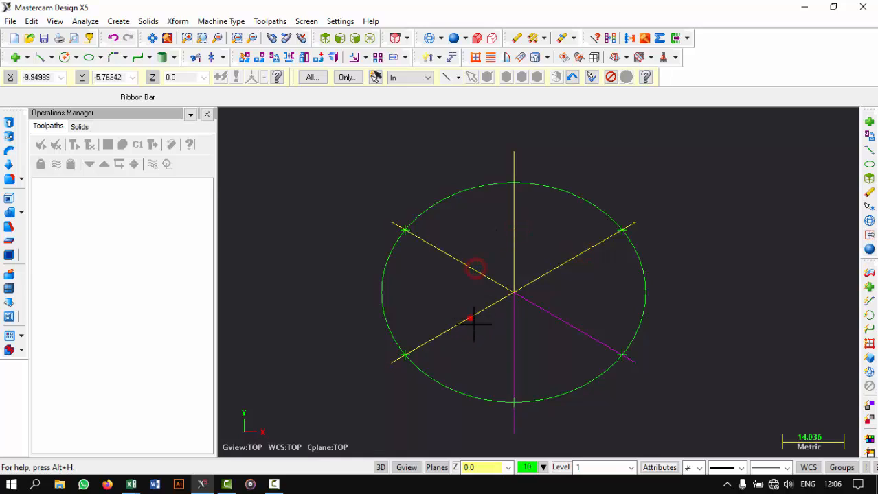
{"action": "left_click", "coordinate": [512, 340]}
{"action": "left_click", "coordinate": [573, 324]}
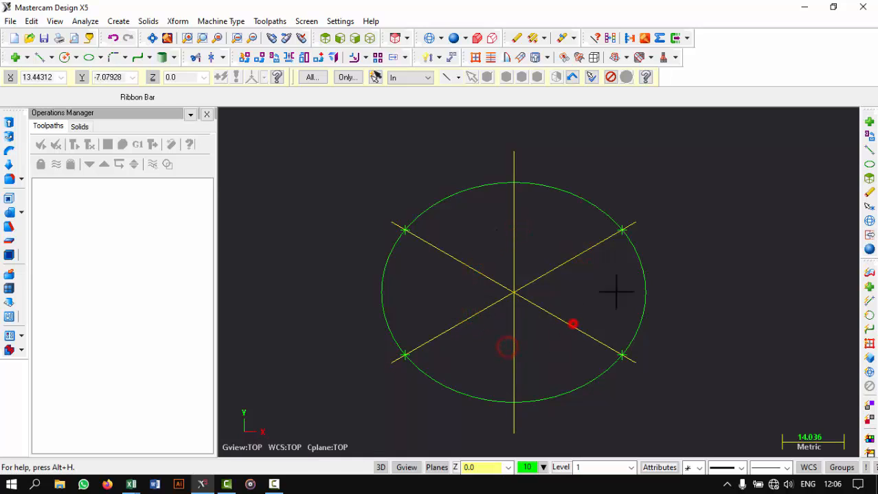
{"action": "left_click", "coordinate": [516, 38]}
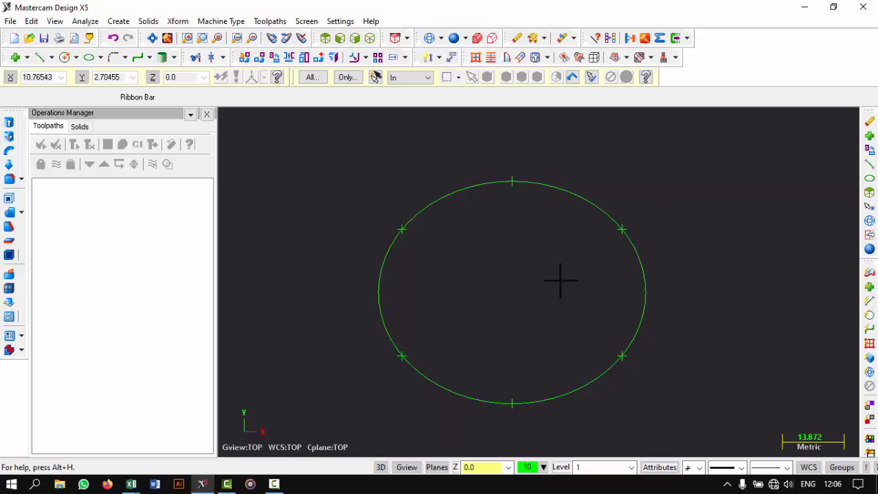
Draw a 5 mm vertical line from the ellipse's lowest point inward at 90 degrees.
{"action": "left_click", "coordinate": [39, 57]}
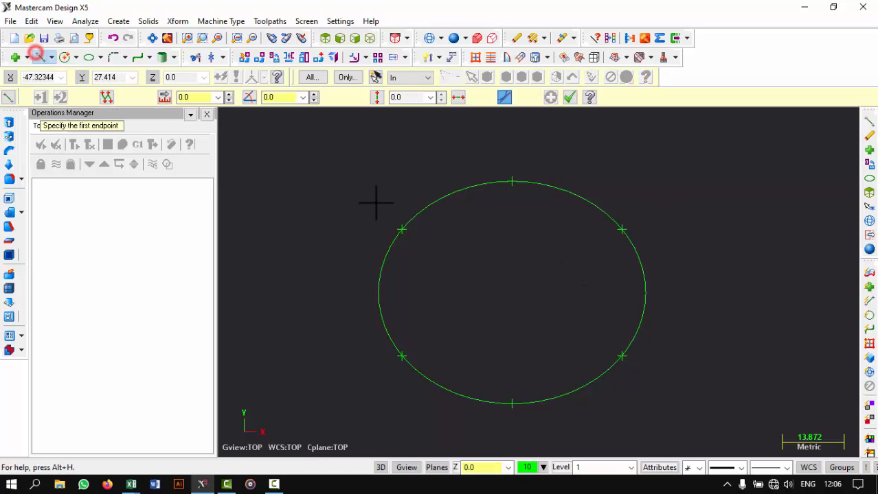
{"action": "left_click", "coordinate": [511, 403]}
{"action": "left_click", "coordinate": [513, 381]}
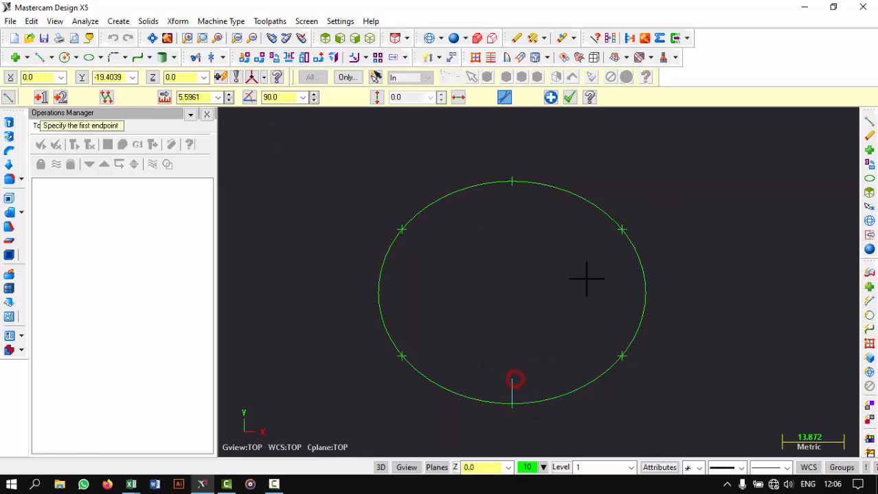
{"action": "double_click", "coordinate": [196, 97]}
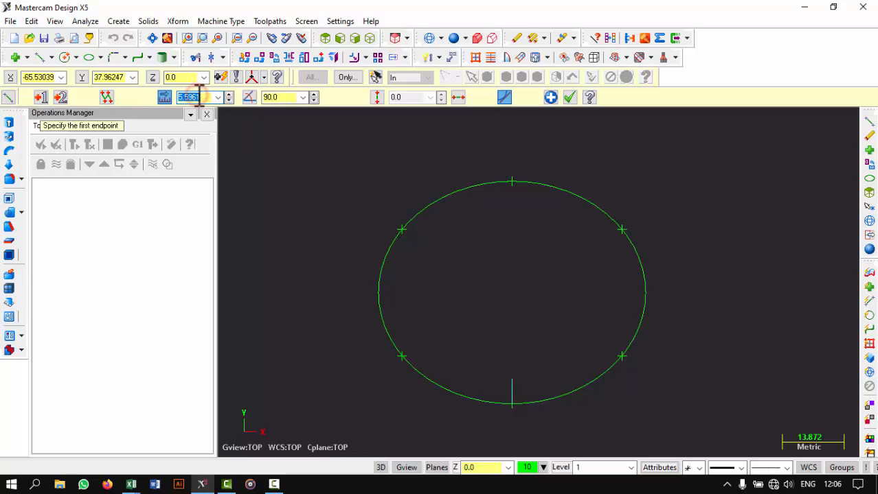
Draw a second 5 mm vertical line from the ellipse's lowest point outward at 270 degrees, and finish the line.
{"action": "left_click", "coordinate": [512, 409]}
{"action": "left_click", "coordinate": [510, 428]}
{"action": "double_click", "coordinate": [198, 97]}
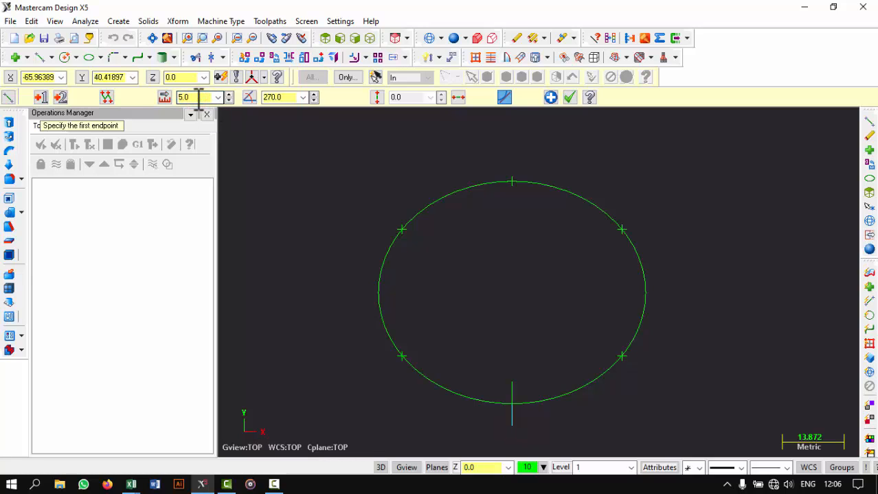
{"action": "scroll", "coordinate": [483, 274], "scroll_direction": "down", "scroll_amount": 1}
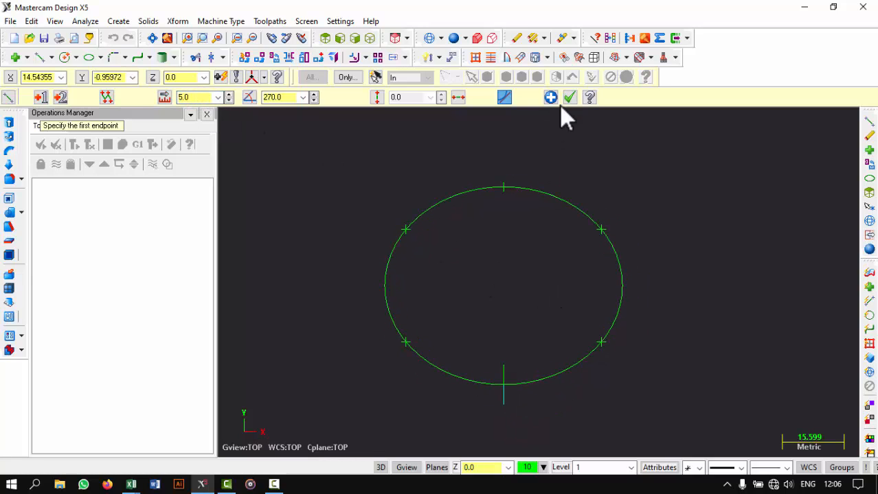
{"action": "scroll", "coordinate": [598, 147], "scroll_direction": "up", "scroll_amount": 1}
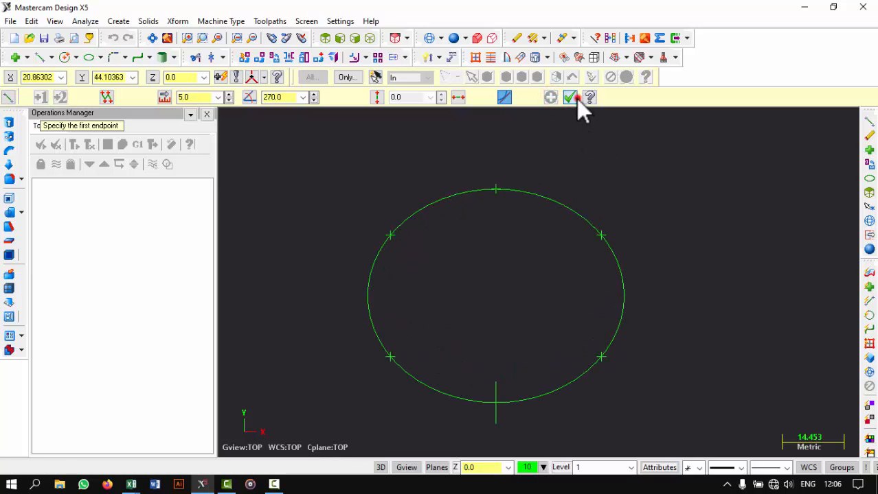
Switch to the front construction plane and draw a 5 mm line at 90 degrees from the ellipse's front-left point.
{"action": "left_click", "coordinate": [570, 97]}
{"action": "left_click", "coordinate": [340, 38]}
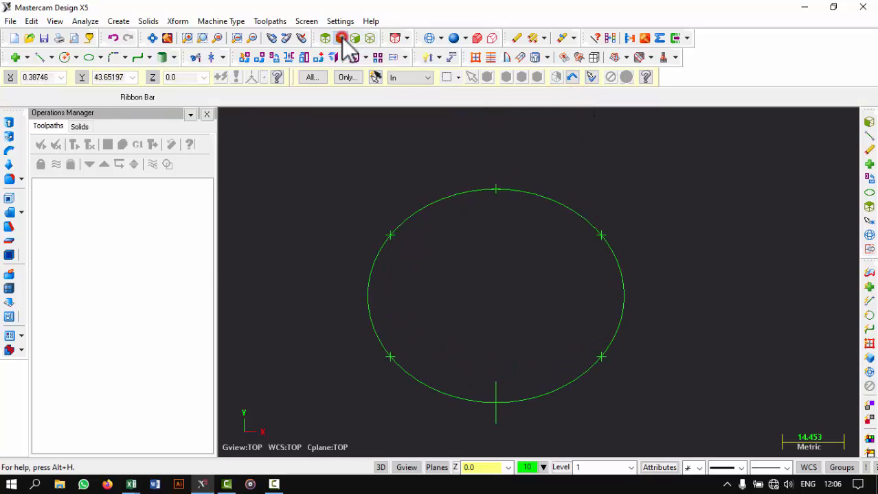
{"action": "middle_click_drag", "start_coordinate": [494, 123], "coordinate": [531, 141]}
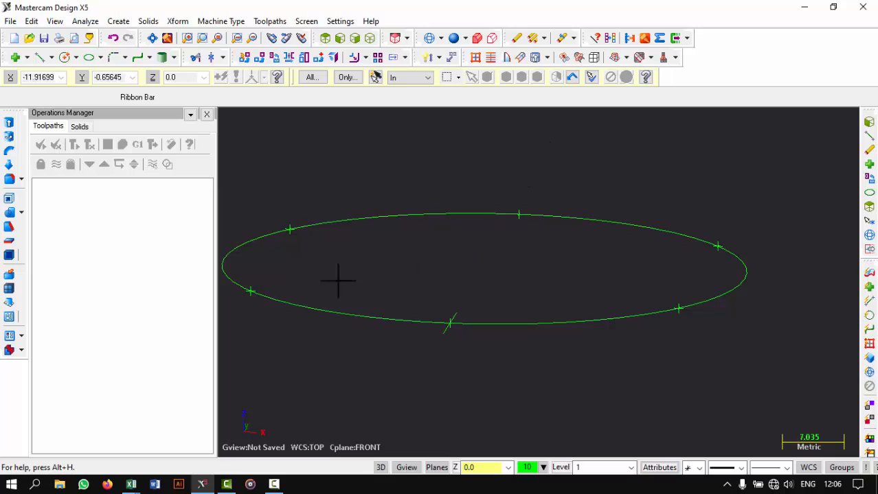
{"action": "scroll", "coordinate": [433, 297], "scroll_direction": "down", "scroll_amount": 1}
{"action": "scroll", "coordinate": [433, 297], "scroll_direction": "down", "scroll_amount": 1}
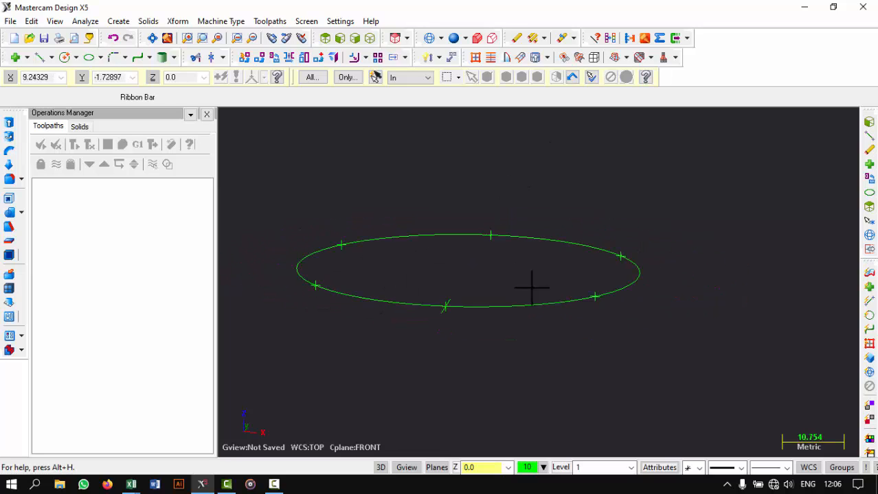
{"action": "left_click", "coordinate": [151, 37]}
{"action": "left_click", "coordinate": [267, 302]}
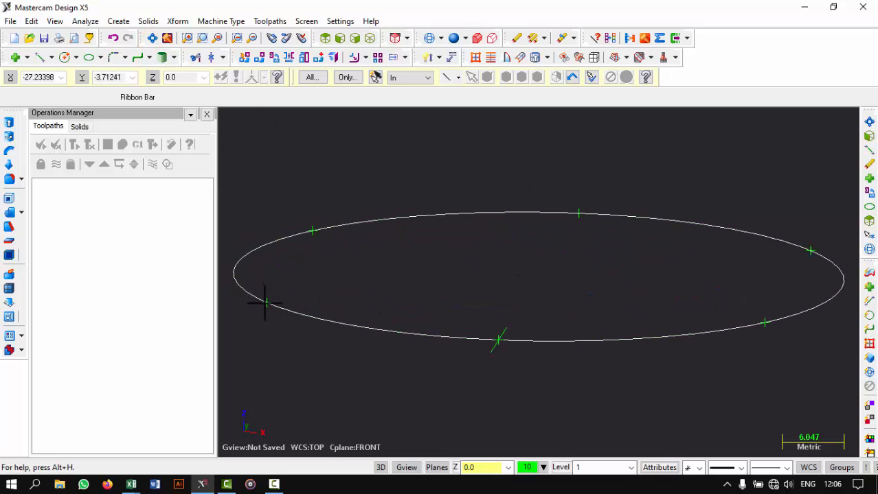
{"action": "left_click", "coordinate": [40, 58]}
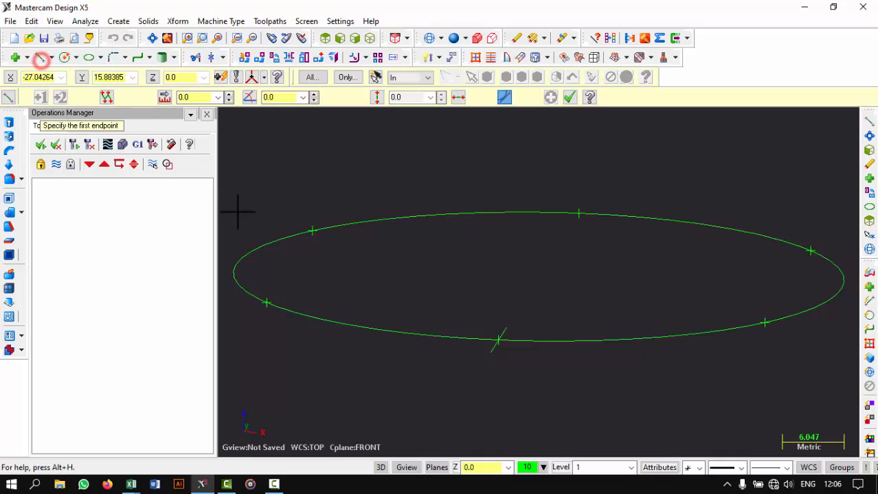
{"action": "left_click", "coordinate": [266, 301]}
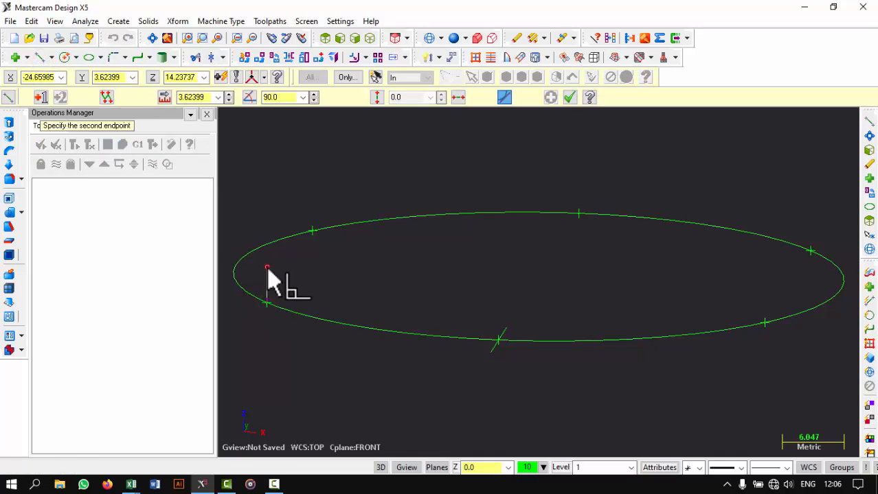
{"action": "left_click", "coordinate": [267, 268]}
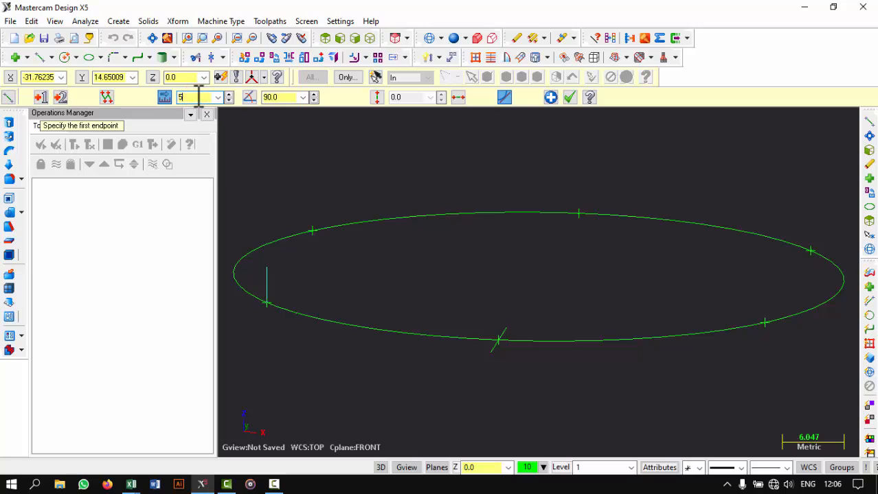
{"action": "key", "text": "Tab"}
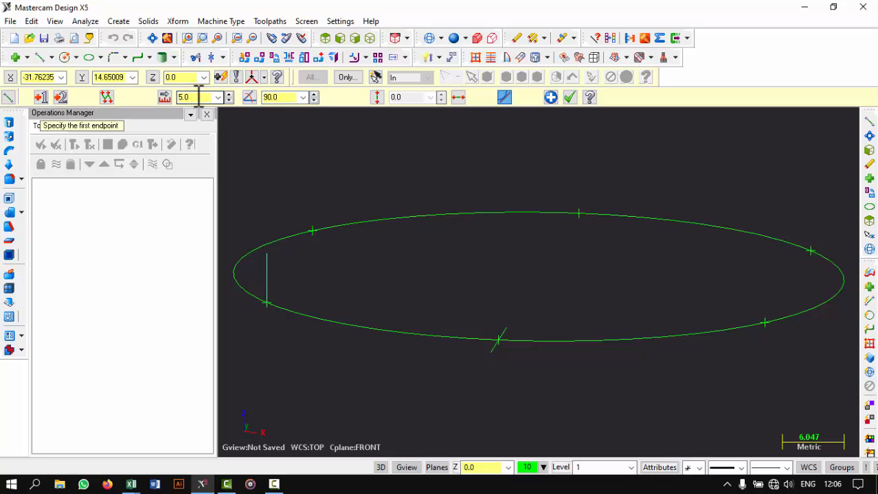
Draw 5 mm lines at 90 degrees from the ellipse's rear-left and rear-middle points.
{"action": "left_click", "coordinate": [312, 232]}
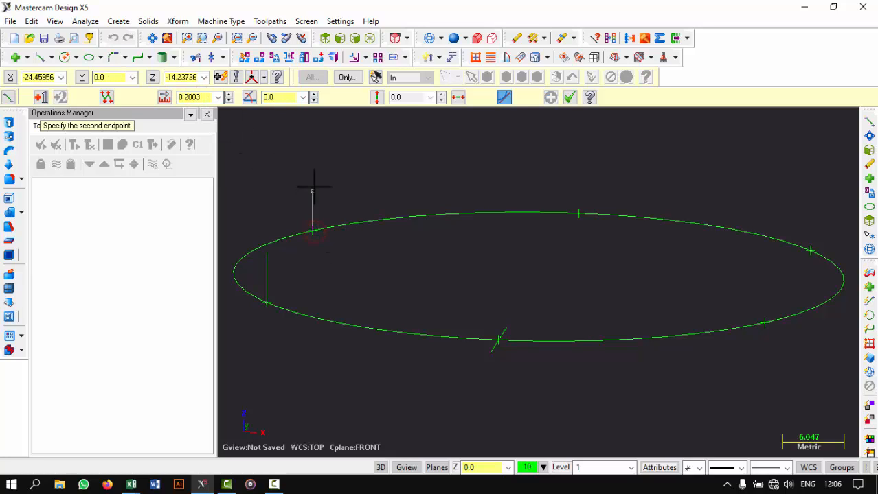
{"action": "left_click", "coordinate": [312, 183]}
{"action": "left_click", "coordinate": [201, 97]}
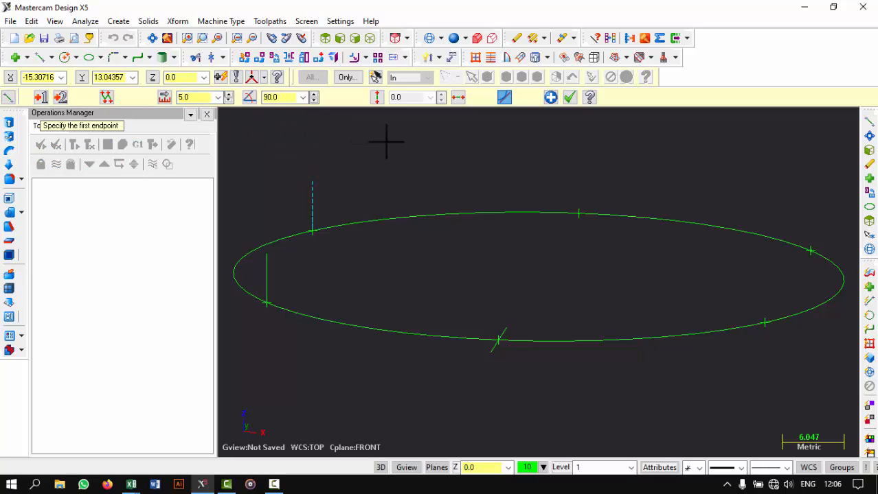
{"action": "left_click", "coordinate": [579, 214]}
{"action": "left_click", "coordinate": [576, 162]}
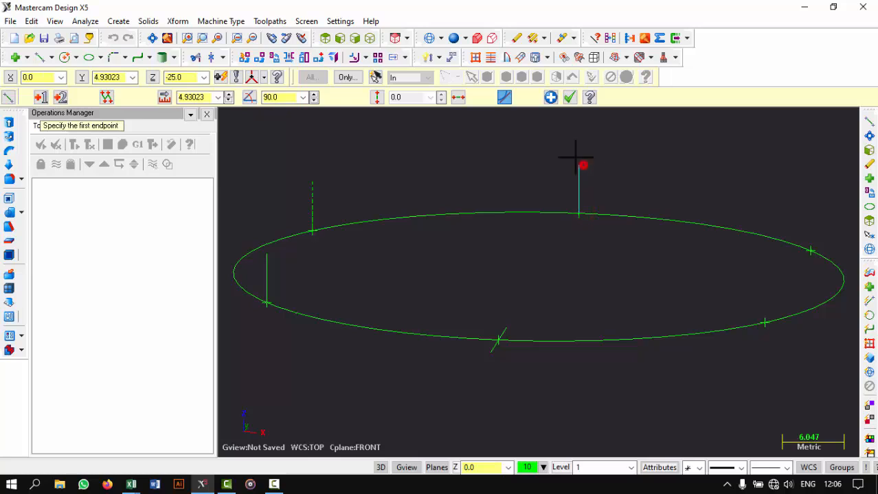
{"action": "left_click", "coordinate": [199, 97]}
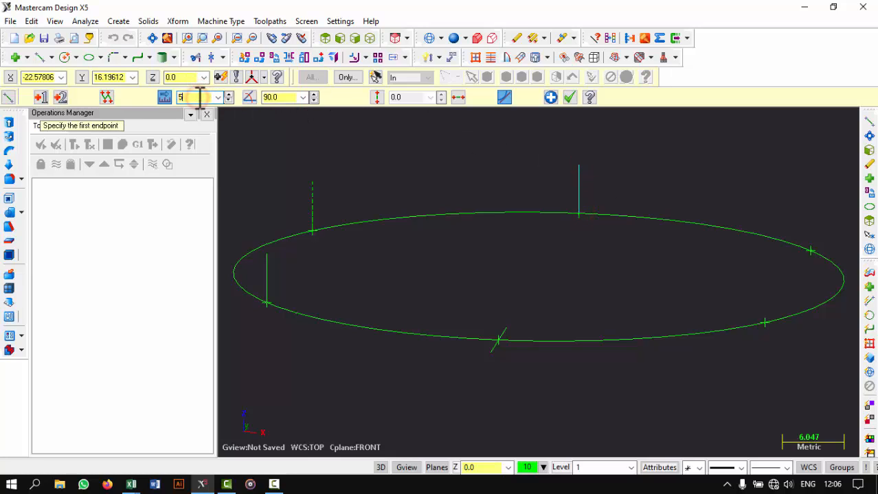
Draw 5 mm lines at 90 degrees from the ellipse's rear-right and front-right points, and finish the line command.
{"action": "left_click", "coordinate": [811, 251]}
{"action": "left_click", "coordinate": [811, 213]}
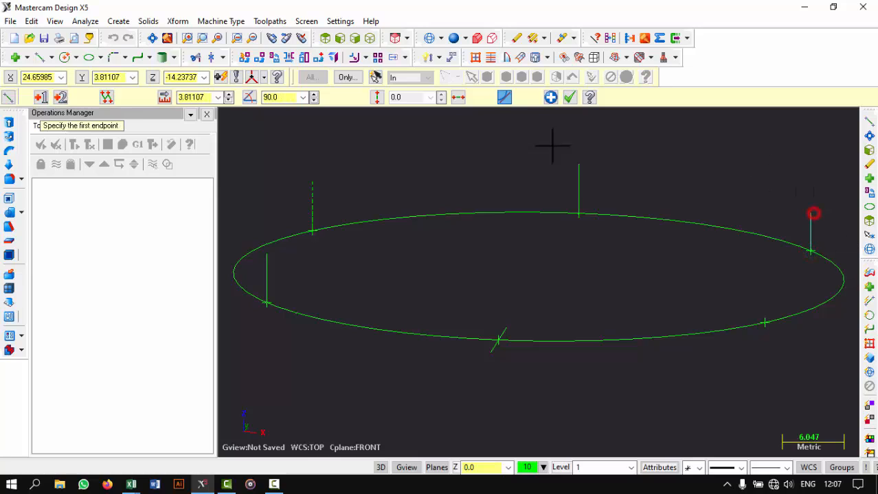
{"action": "left_click", "coordinate": [206, 98]}
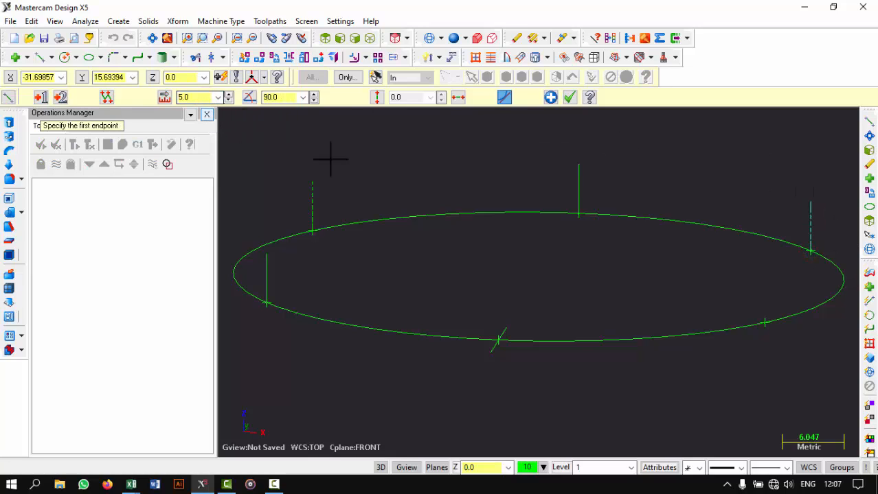
{"action": "left_click", "coordinate": [764, 322]}
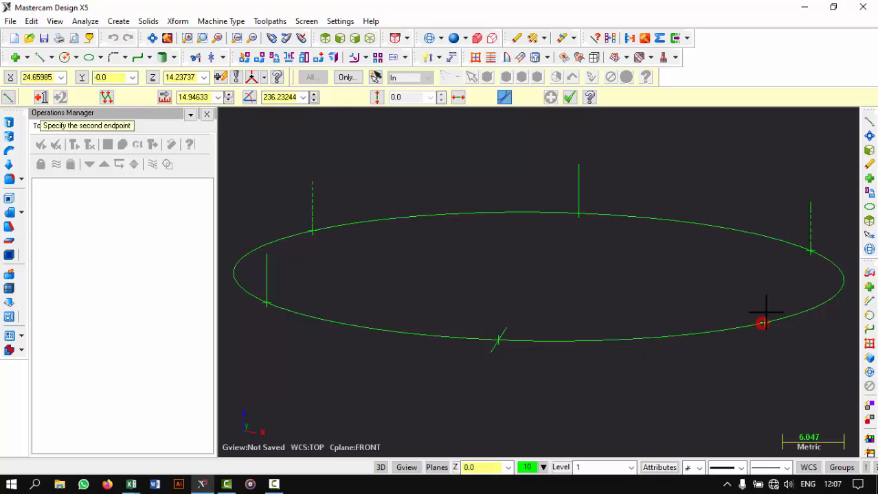
{"action": "left_click", "coordinate": [767, 274]}
{"action": "left_click", "coordinate": [190, 97]}
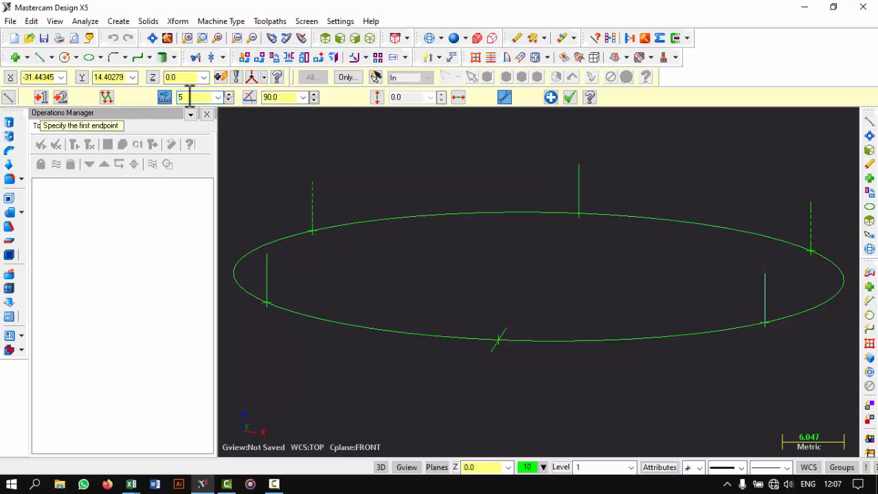
{"action": "left_click", "coordinate": [571, 98]}
Mirror copies of the five upright lines to below the ellipse about the Y 0.0 axis in the front plane.
{"action": "scroll", "coordinate": [646, 132], "scroll_direction": "down", "scroll_amount": 1}
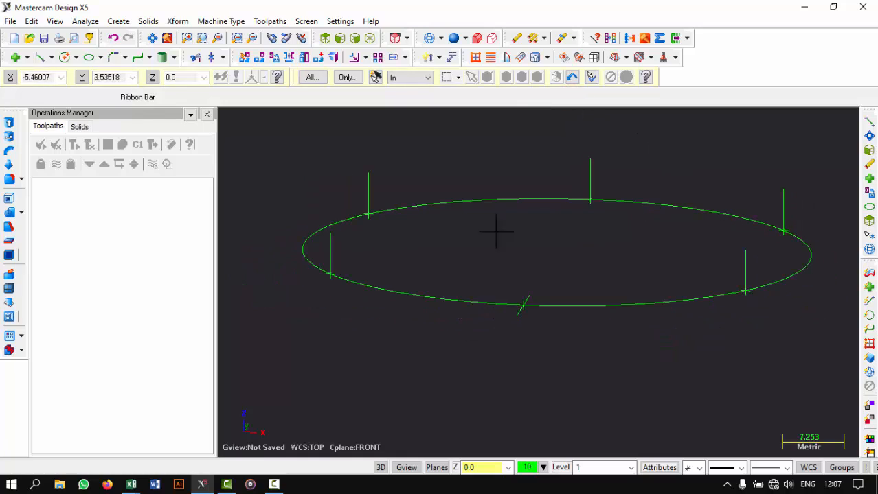
{"action": "left_click", "coordinate": [336, 250]}
{"action": "left_click", "coordinate": [368, 187]}
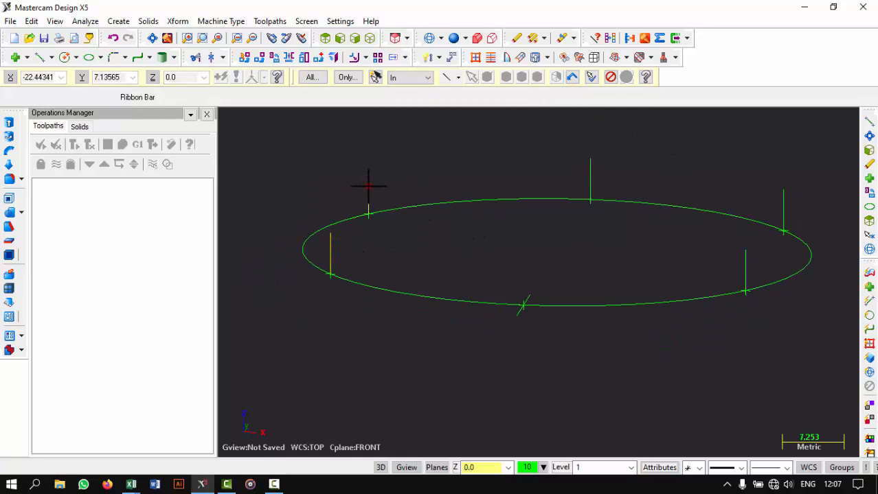
{"action": "left_click", "coordinate": [592, 167]}
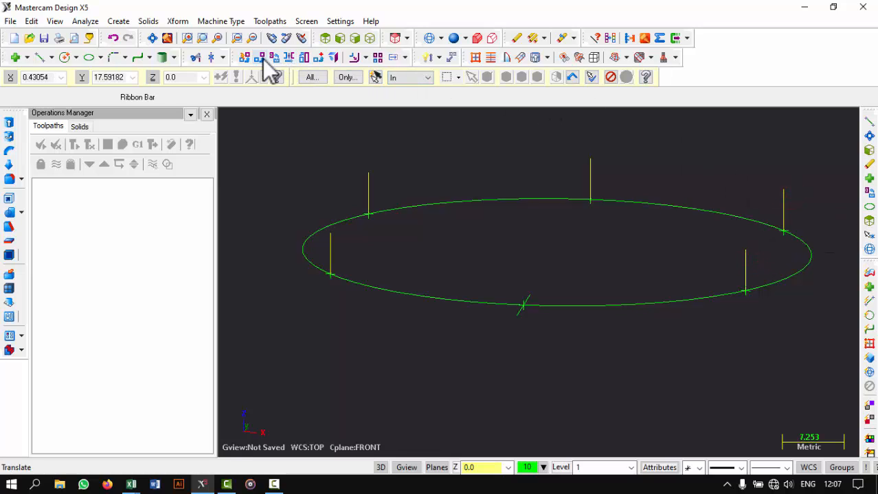
{"action": "left_click", "coordinate": [290, 58]}
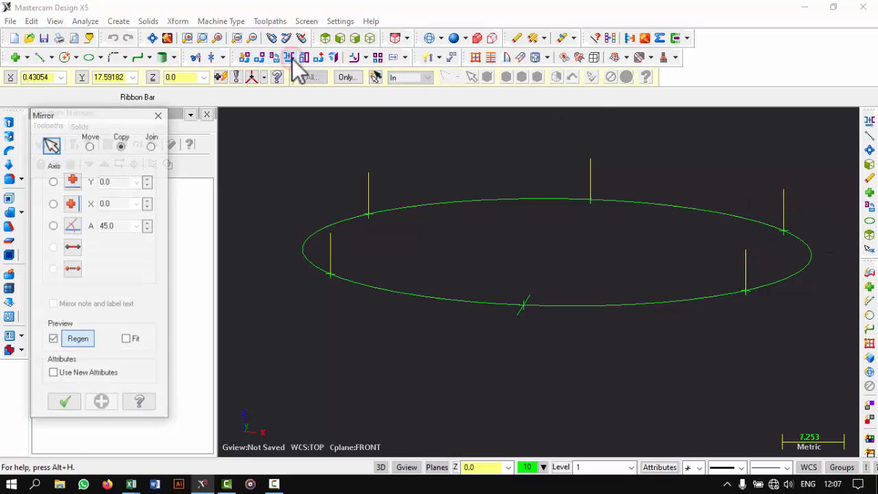
{"action": "left_click", "coordinate": [340, 38]}
{"action": "scroll", "coordinate": [584, 180], "scroll_direction": "down", "scroll_amount": 1}
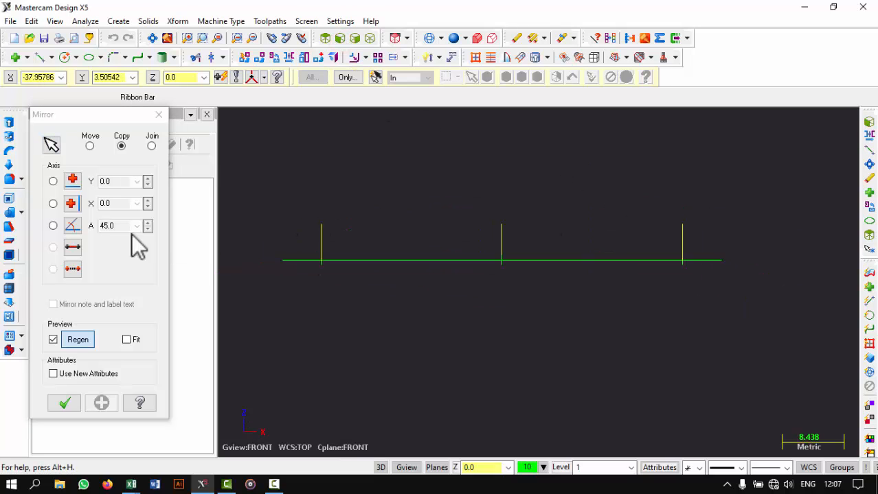
{"action": "left_click", "coordinate": [52, 182]}
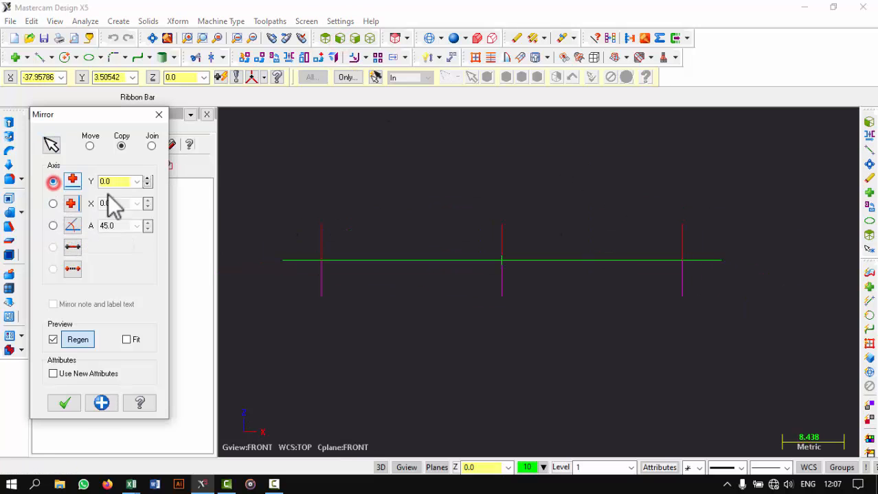
{"action": "middle_click_drag", "start_coordinate": [416, 191], "coordinate": [460, 221]}
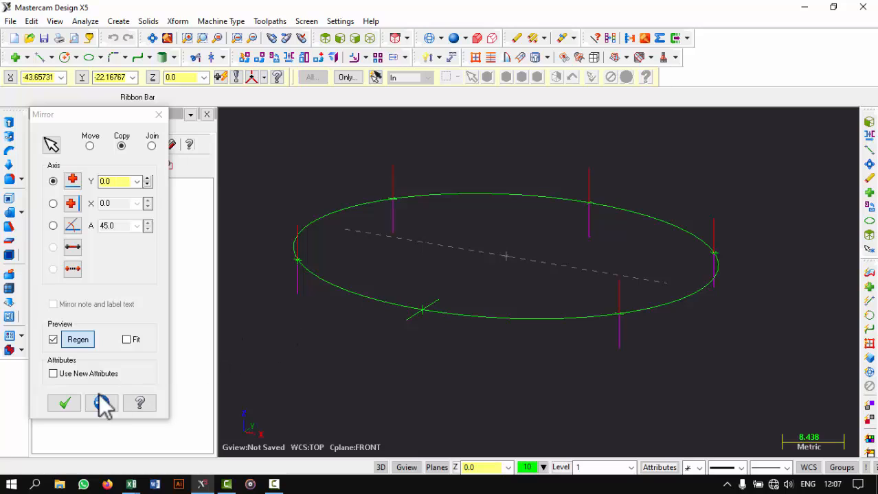
{"action": "left_click", "coordinate": [65, 405]}
Join the two halves of each section line into a single line at all six points of the ellipse.
{"action": "middle_click_drag", "start_coordinate": [412, 283], "coordinate": [425, 275]}
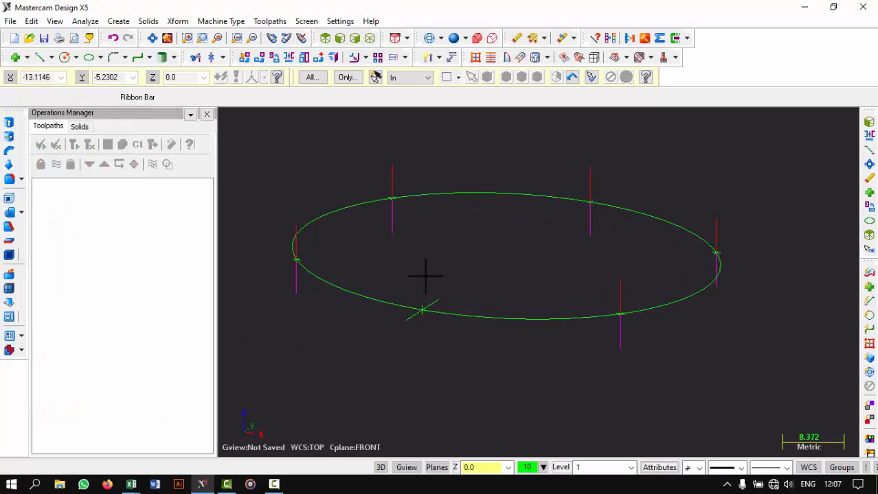
{"action": "left_click", "coordinate": [296, 285]}
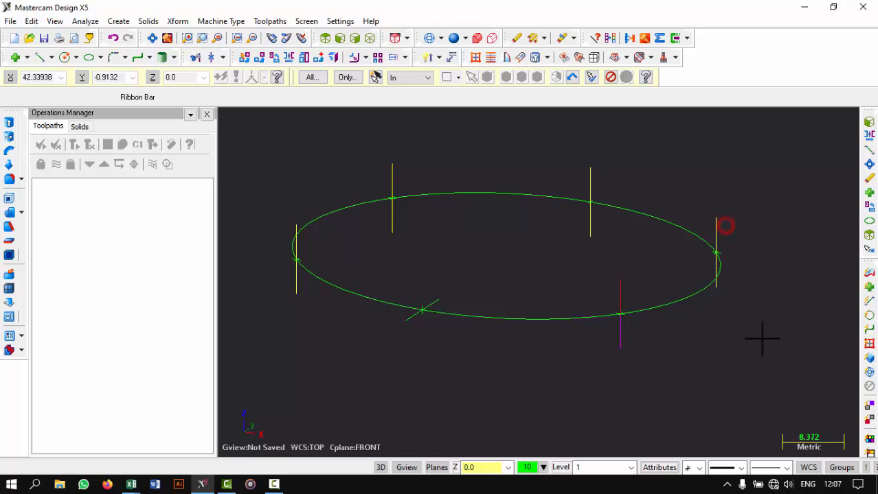
{"action": "left_click", "coordinate": [621, 296]}
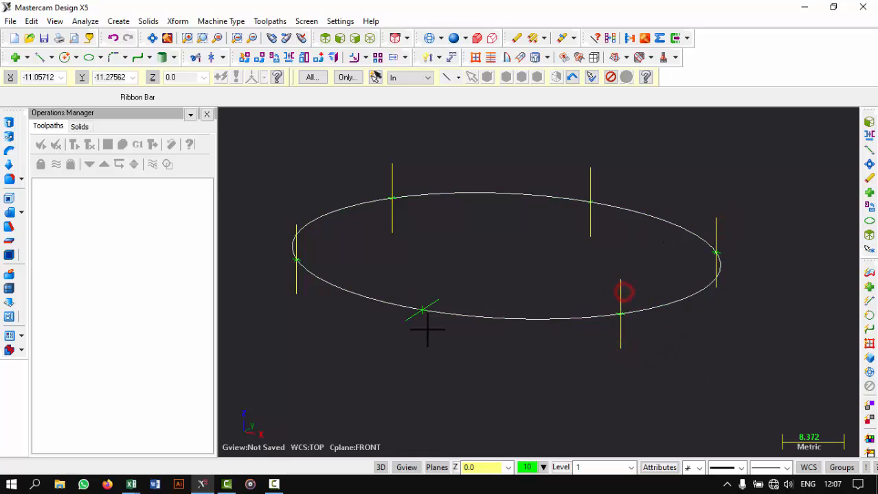
{"action": "left_click", "coordinate": [438, 302]}
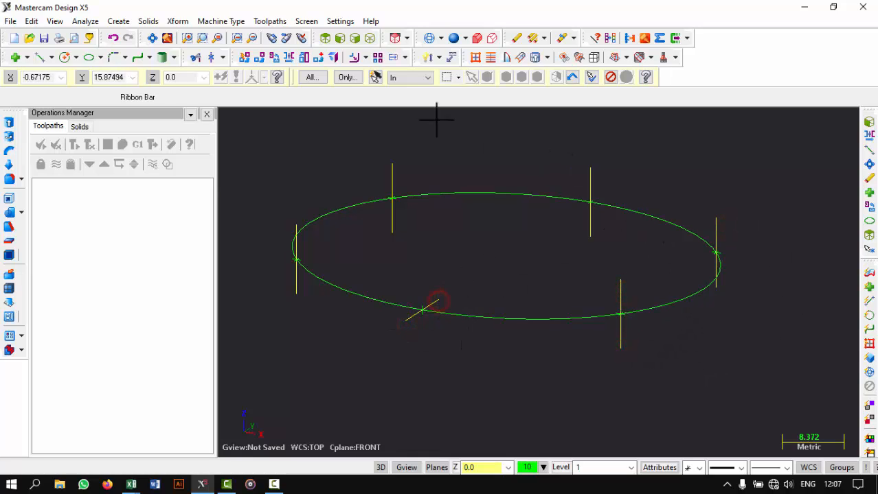
{"action": "left_click", "coordinate": [226, 57]}
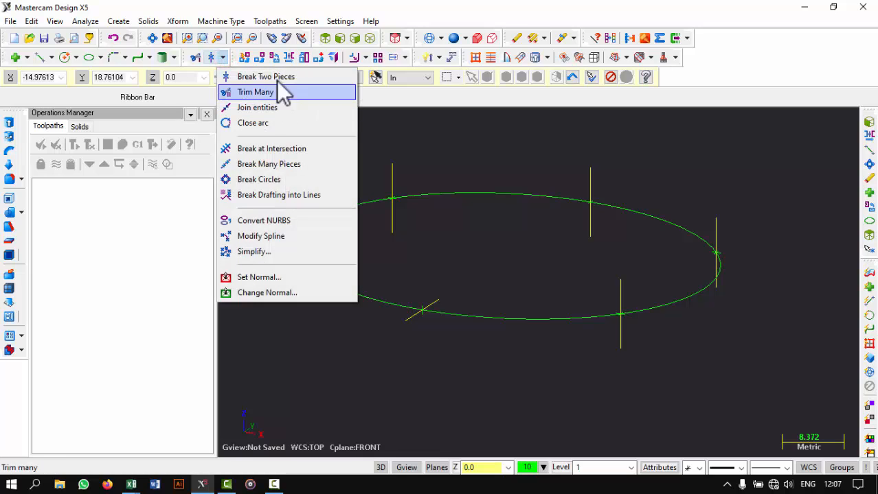
{"action": "left_click", "coordinate": [266, 108]}
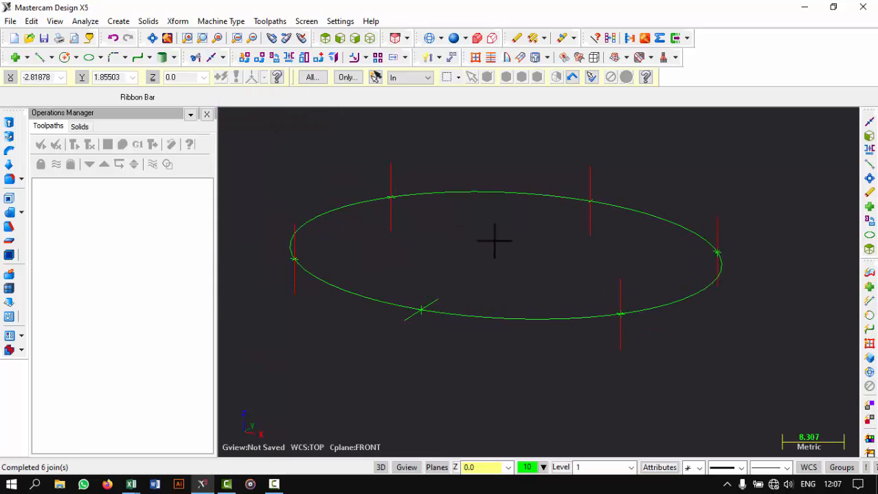
Move the rear-middle upright line inward from the ellipse along negative Y in the top plane using Translate.
{"action": "scroll", "coordinate": [729, 284], "scroll_direction": "down", "scroll_amount": 1}
{"action": "scroll", "coordinate": [620, 271], "scroll_direction": "up", "scroll_amount": 1}
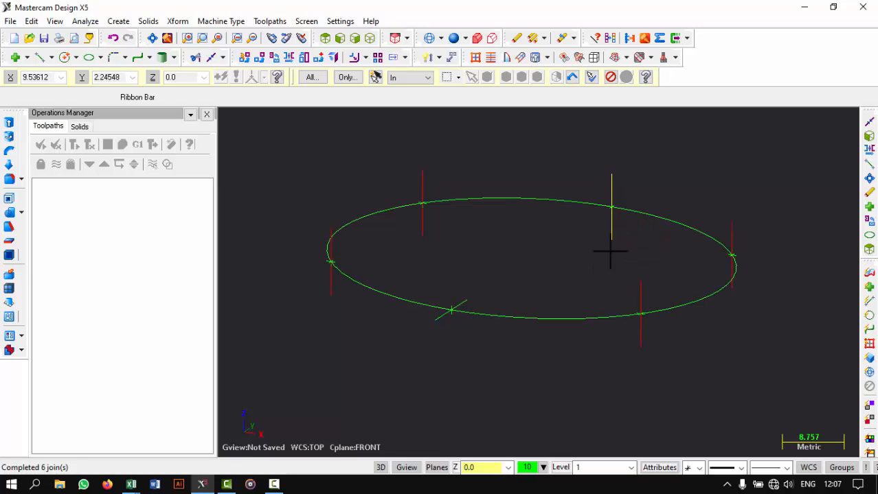
{"action": "left_click", "coordinate": [258, 57]}
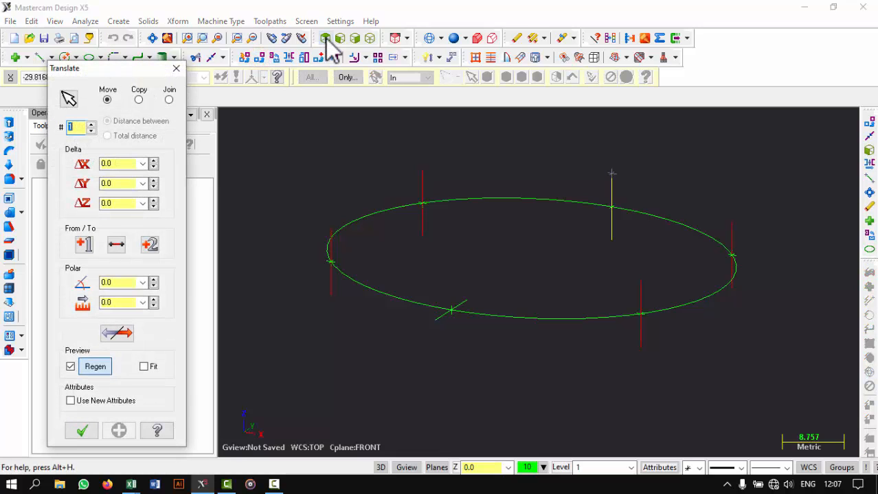
{"action": "left_click", "coordinate": [326, 39]}
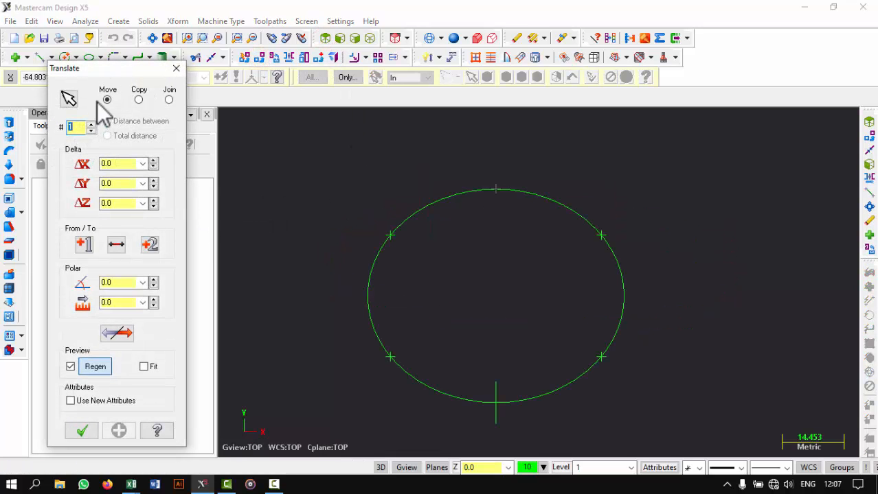
{"action": "left_click", "coordinate": [153, 187]}
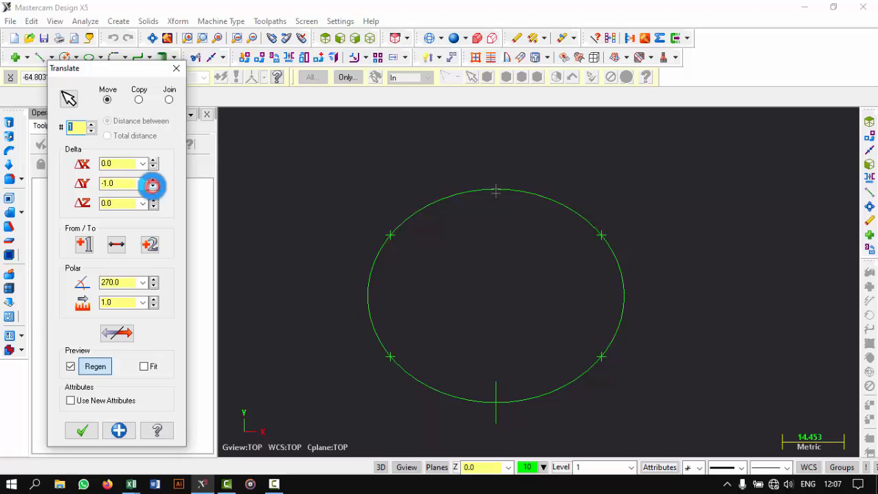
{"action": "left_click", "coordinate": [153, 187]}
{"action": "left_click", "coordinate": [85, 430]}
Delete the ellipse, keeping the section lines and points.
{"action": "middle_click_drag", "start_coordinate": [534, 281], "coordinate": [548, 252]}
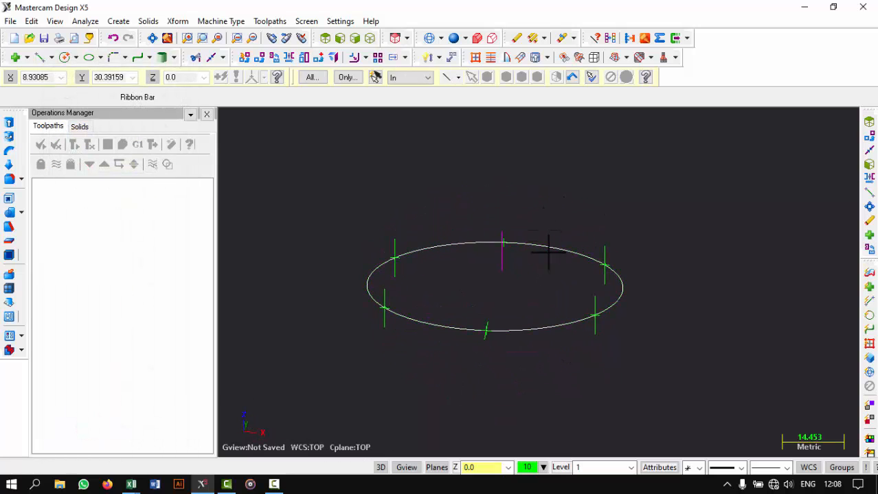
{"action": "left_click", "coordinate": [610, 298]}
{"action": "left_click", "coordinate": [517, 39]}
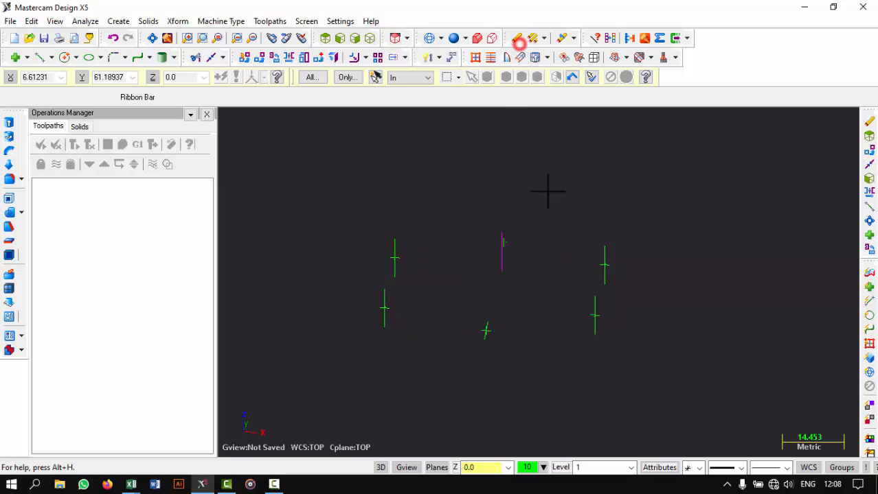
Create a lofted surface through the six section lines around the loop, starting and ending at the rear-middle line.
{"action": "mouse_move", "coordinate": [547, 190]}
{"action": "middle_mouse_down"}
{"action": "mouse_move", "coordinate": [551, 200]}
{"action": "mouse_move", "coordinate": [605, 206]}
{"action": "mouse_move", "coordinate": [551, 216]}
{"action": "mouse_move", "coordinate": [556, 222]}
{"action": "mouse_move", "coordinate": [542, 230]}
{"action": "middle_mouse_up"}
{"action": "scroll", "coordinate": [556, 219], "scroll_direction": "up", "scroll_amount": 3}
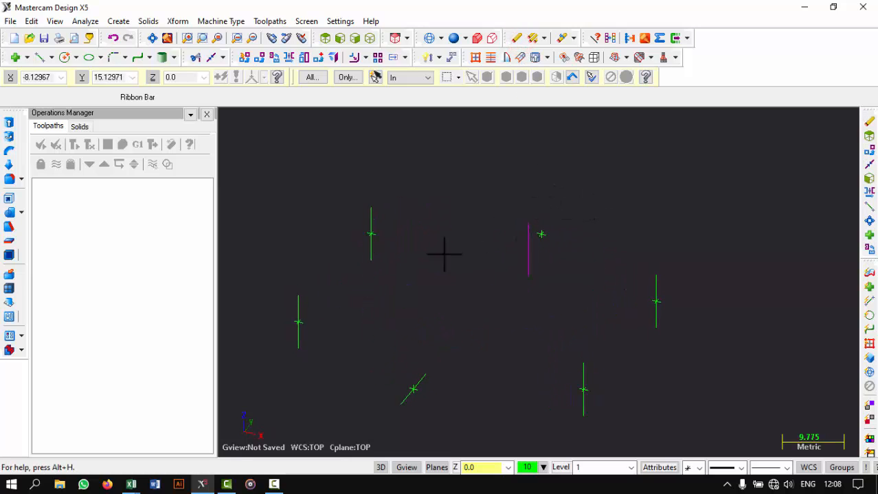
{"action": "left_click", "coordinate": [117, 23]}
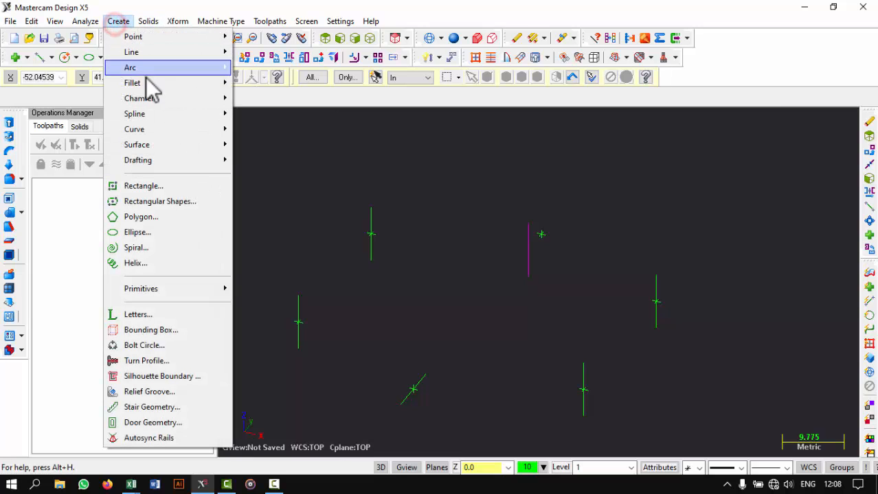
{"action": "mouse_move", "coordinate": [173, 145]}
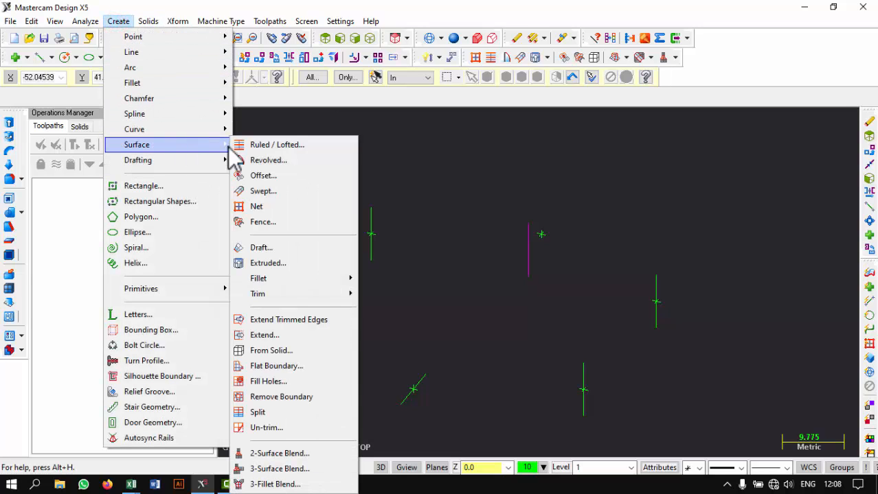
{"action": "left_click", "coordinate": [298, 145]}
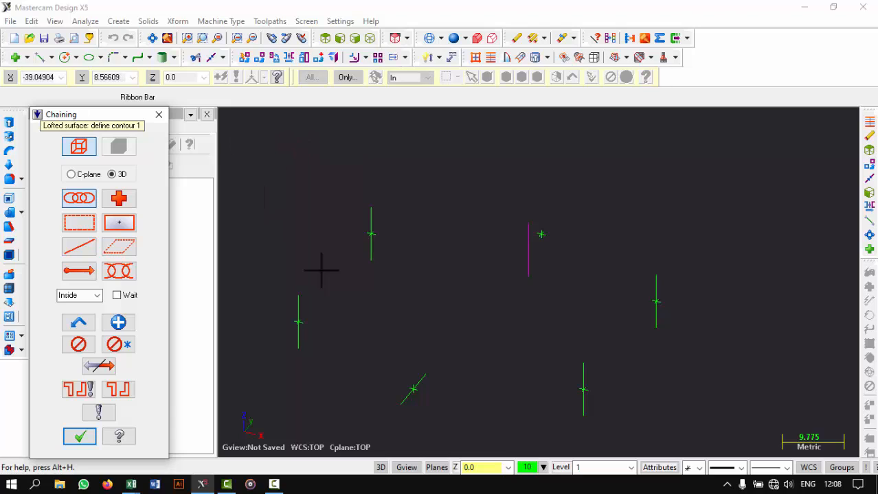
{"action": "left_click", "coordinate": [533, 225]}
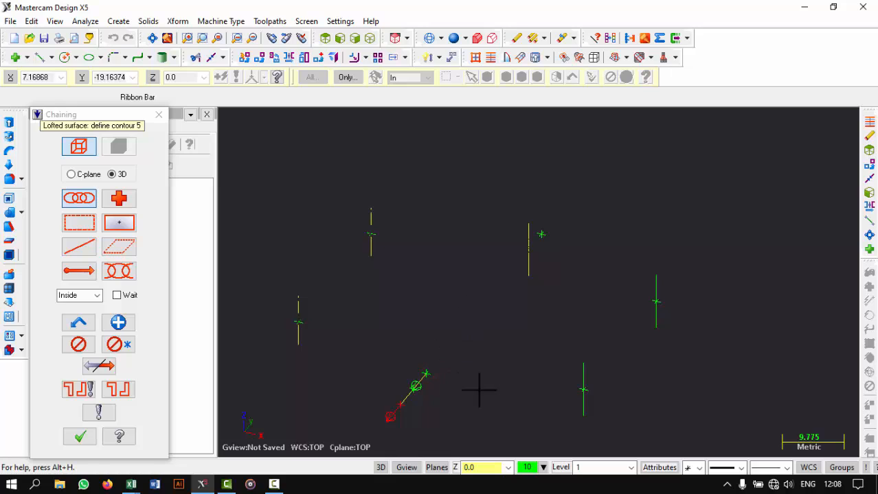
{"action": "left_click", "coordinate": [660, 328]}
{"action": "left_click", "coordinate": [533, 272]}
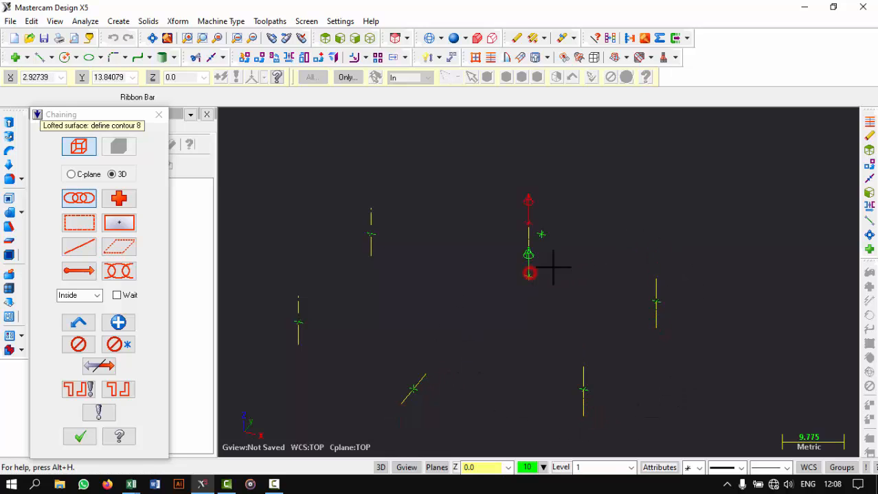
{"action": "left_click", "coordinate": [80, 437]}
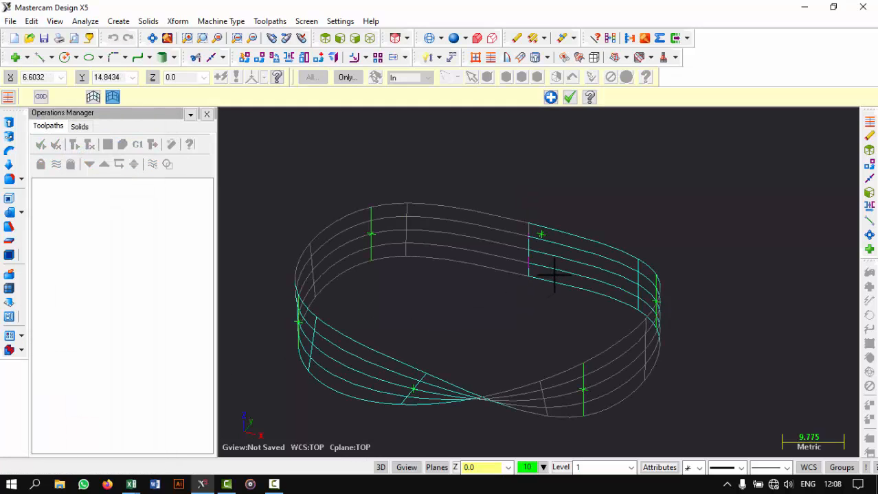
Display the lofted surface shaded and accept it.
{"action": "middle_click_drag", "start_coordinate": [619, 254], "coordinate": [560, 132]}
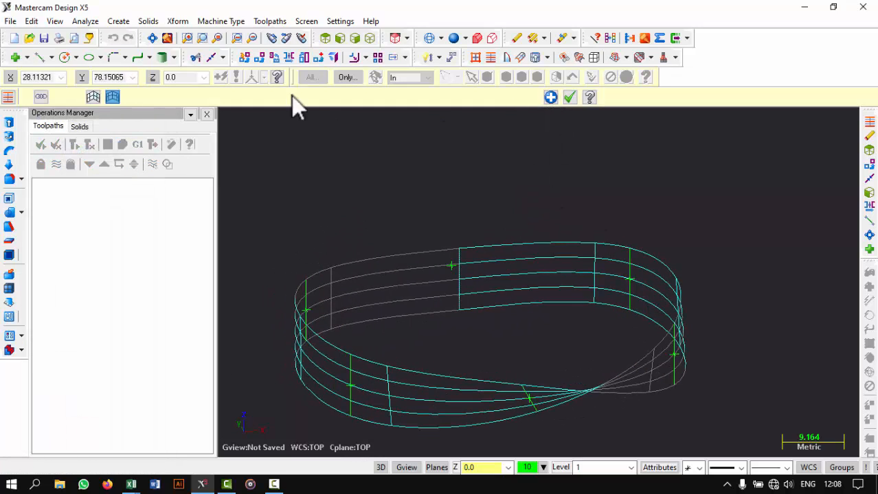
{"action": "left_click", "coordinate": [453, 39]}
{"action": "mouse_move", "coordinate": [544, 179]}
{"action": "middle_mouse_down"}
{"action": "mouse_move", "coordinate": [511, 190]}
{"action": "mouse_move", "coordinate": [630, 215]}
{"action": "mouse_move", "coordinate": [521, 245]}
{"action": "mouse_move", "coordinate": [618, 237]}
{"action": "mouse_move", "coordinate": [523, 231]}
{"action": "mouse_move", "coordinate": [496, 202]}
{"action": "mouse_move", "coordinate": [384, 194]}
{"action": "mouse_move", "coordinate": [415, 231]}
{"action": "mouse_move", "coordinate": [508, 196]}
{"action": "mouse_move", "coordinate": [437, 171]}
{"action": "mouse_move", "coordinate": [480, 197]}
{"action": "mouse_move", "coordinate": [366, 198]}
{"action": "middle_mouse_up"}
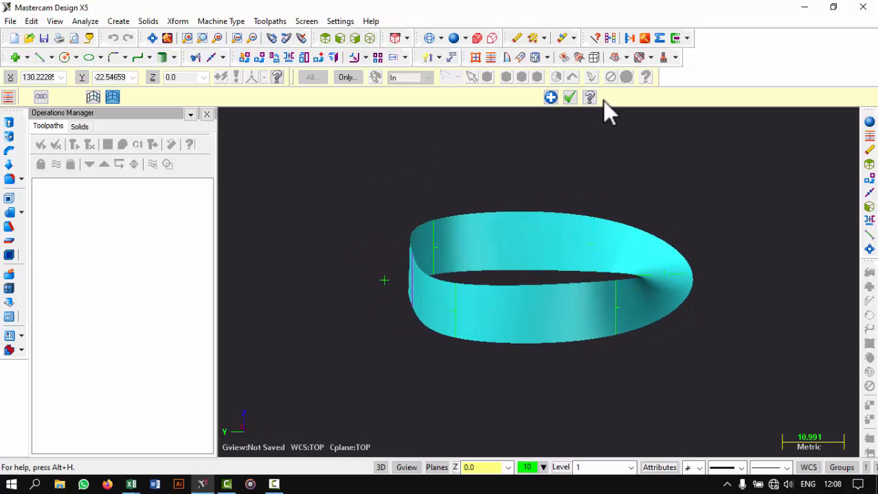
{"action": "left_click", "coordinate": [568, 98]}
{"action": "middle_click_drag", "start_coordinate": [564, 173], "coordinate": [710, 186]}
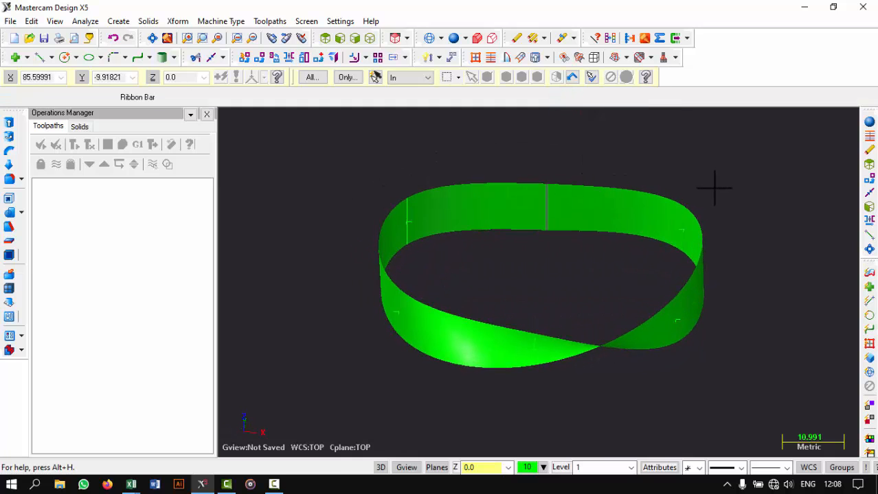
Hide all geometry except the twisted surface.
{"action": "left_click", "coordinate": [625, 207]}
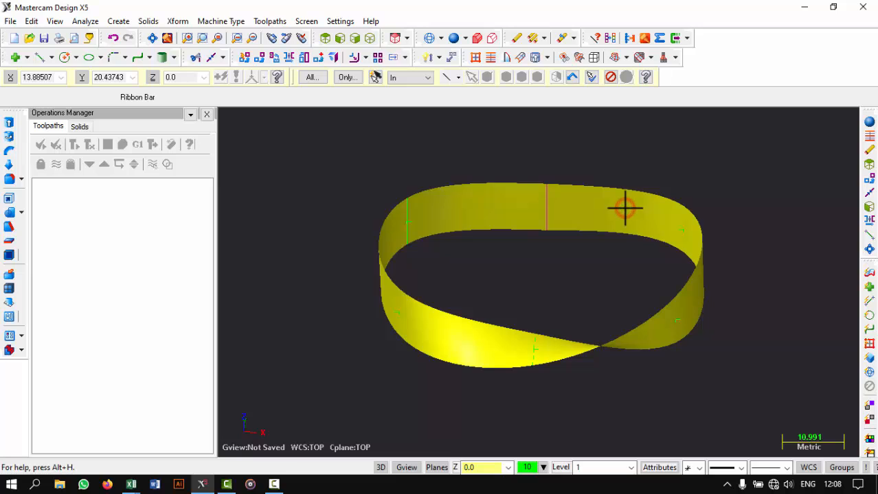
{"action": "key", "text": "alt+e"}
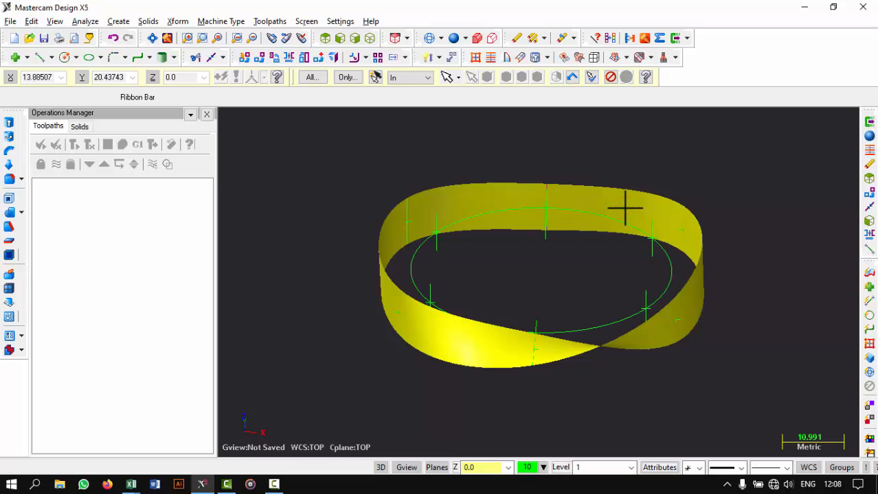
{"action": "key", "text": "Return"}
{"action": "middle_click_drag", "start_coordinate": [623, 207], "coordinate": [528, 157]}
Try to extend the surface from its rear upper edge, stepping the extension length between 4 and 6 mm.
{"action": "left_click", "coordinate": [123, 25]}
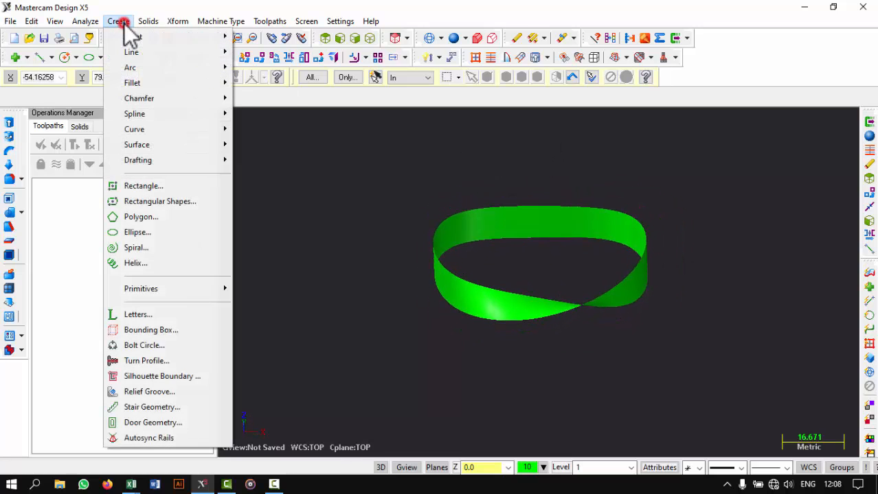
{"action": "mouse_move", "coordinate": [187, 143]}
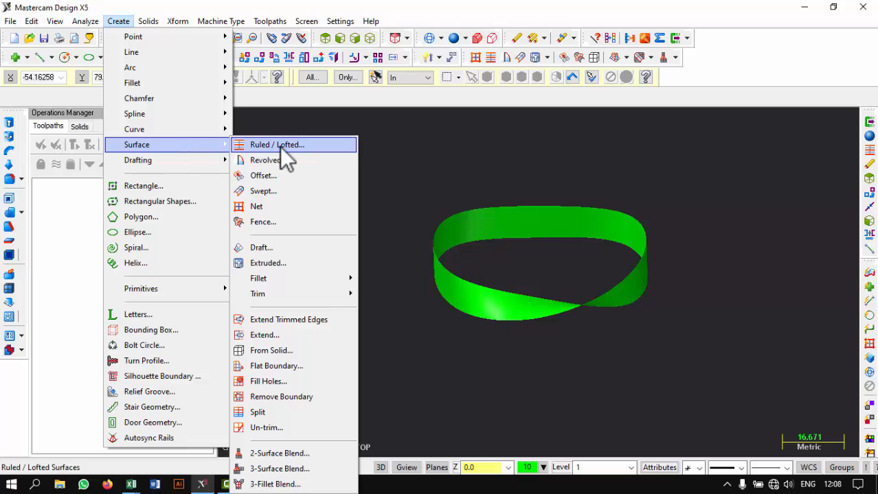
{"action": "left_click", "coordinate": [306, 335]}
{"action": "left_click", "coordinate": [529, 209]}
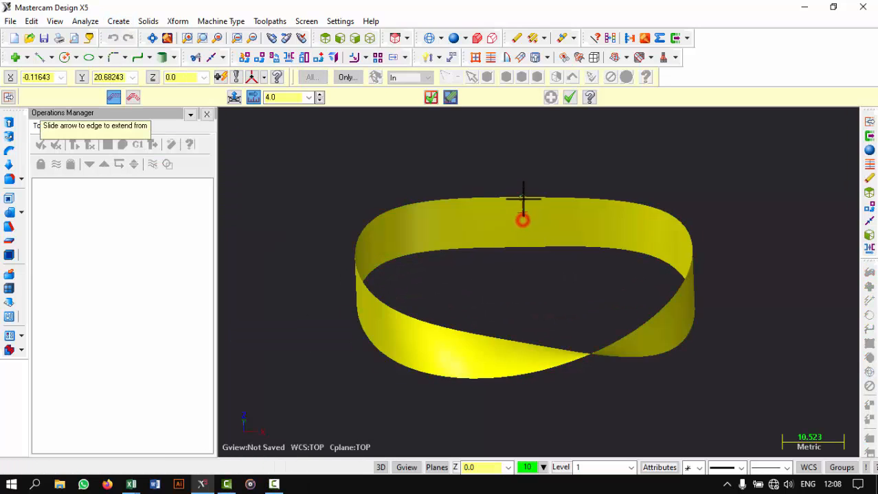
{"action": "left_click", "coordinate": [523, 199]}
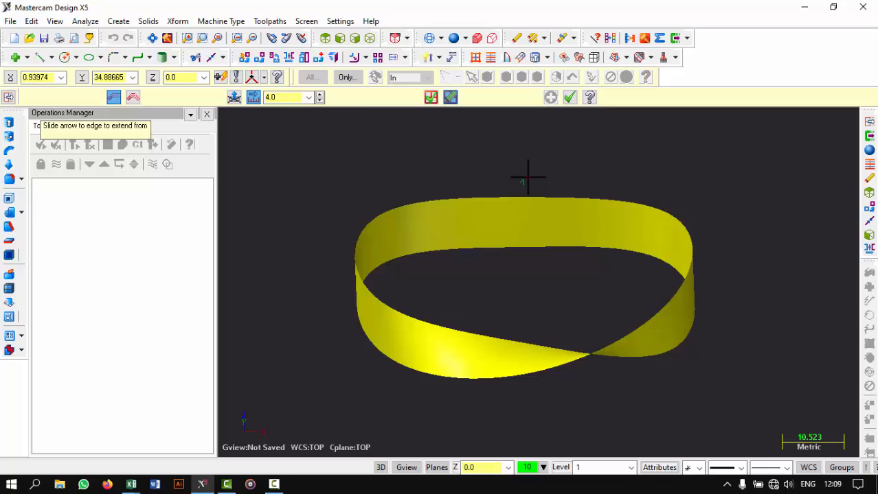
{"action": "left_click", "coordinate": [319, 94]}
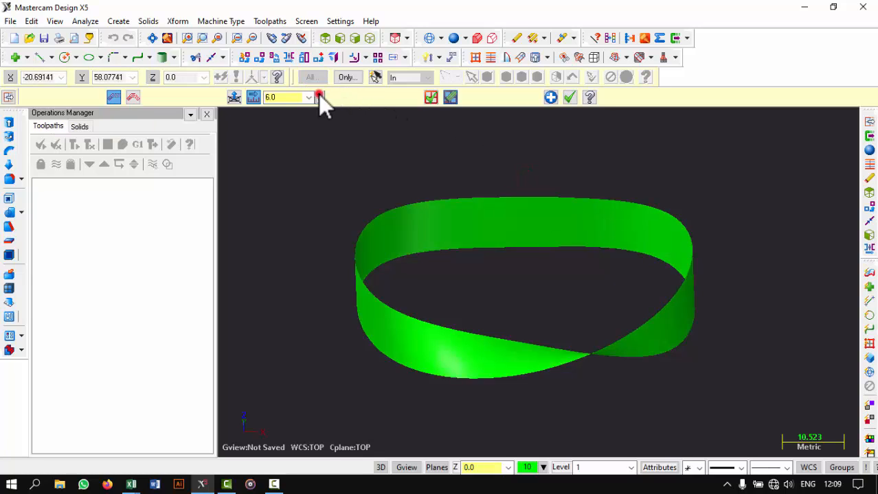
{"action": "left_click", "coordinate": [319, 94]}
{"action": "left_click", "coordinate": [321, 101]}
{"action": "left_click", "coordinate": [321, 101]}
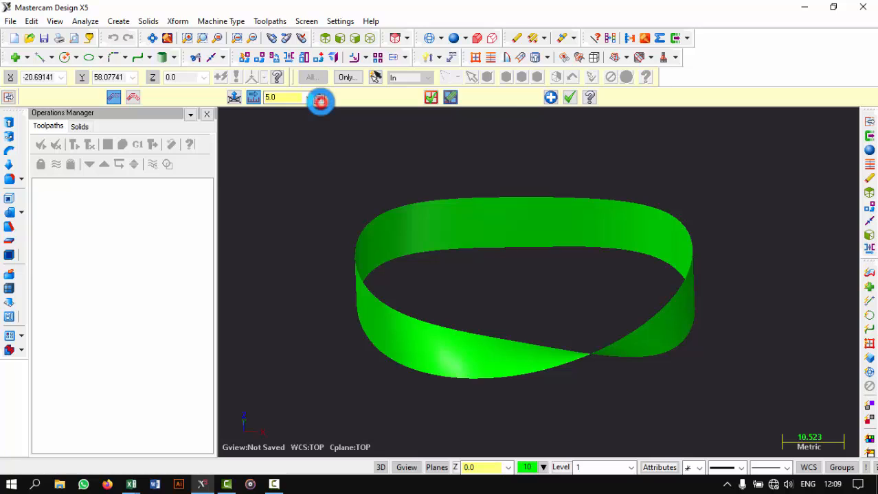
{"action": "left_click", "coordinate": [321, 101]}
{"action": "left_click", "coordinate": [570, 97]}
{"action": "mouse_move", "coordinate": [640, 199]}
{"action": "middle_mouse_down"}
{"action": "mouse_move", "coordinate": [715, 181]}
{"action": "mouse_move", "coordinate": [673, 204]}
{"action": "mouse_move", "coordinate": [645, 199]}
{"action": "middle_mouse_up"}
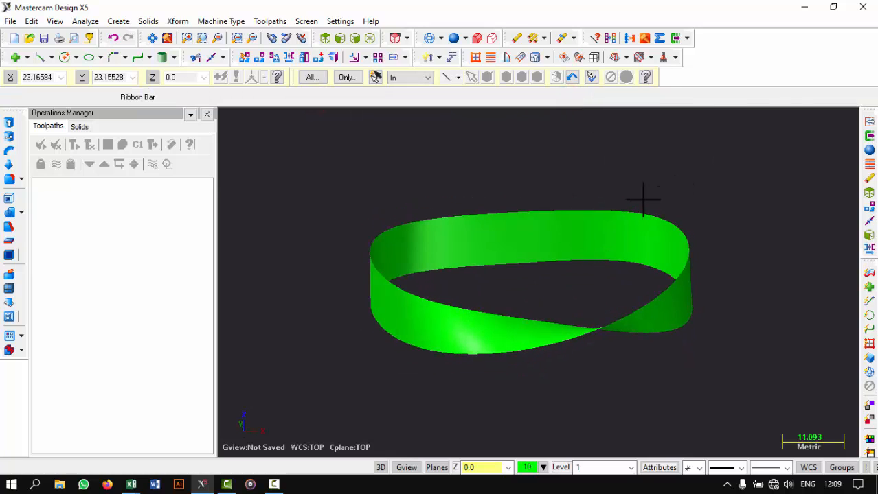
Set the construction plane to front and extend the surface 4 mm from the lower edge of its front portion.
{"action": "left_click", "coordinate": [339, 38]}
{"action": "middle_click_drag", "start_coordinate": [458, 122], "coordinate": [434, 159]}
{"action": "scroll", "coordinate": [493, 181], "scroll_direction": "down", "scroll_amount": 3}
{"action": "middle_click_drag", "start_coordinate": [577, 137], "coordinate": [563, 118]}
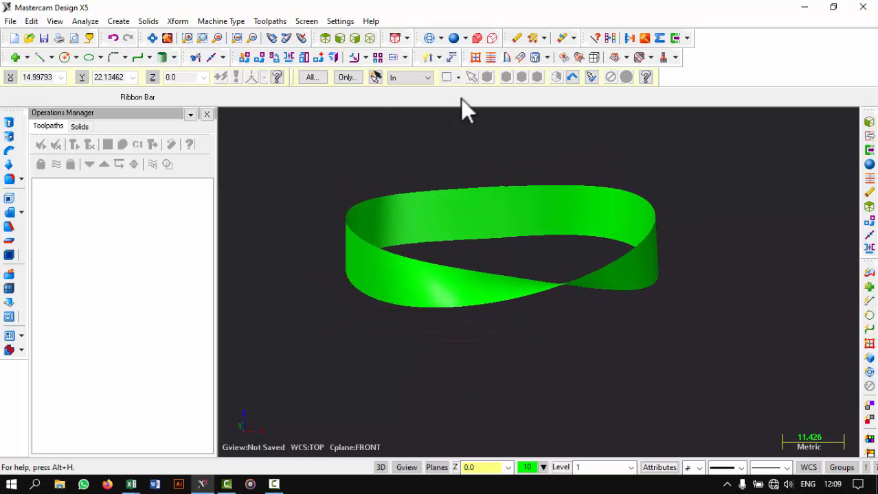
{"action": "left_click", "coordinate": [116, 20]}
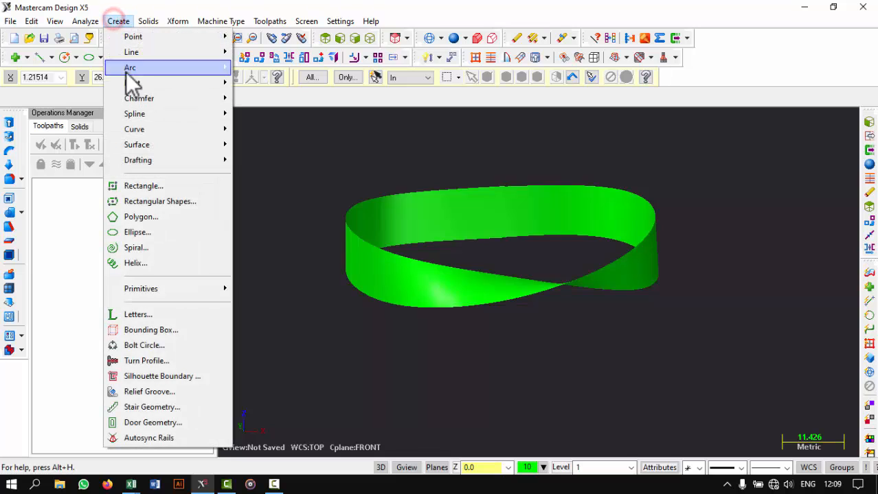
{"action": "mouse_move", "coordinate": [175, 147]}
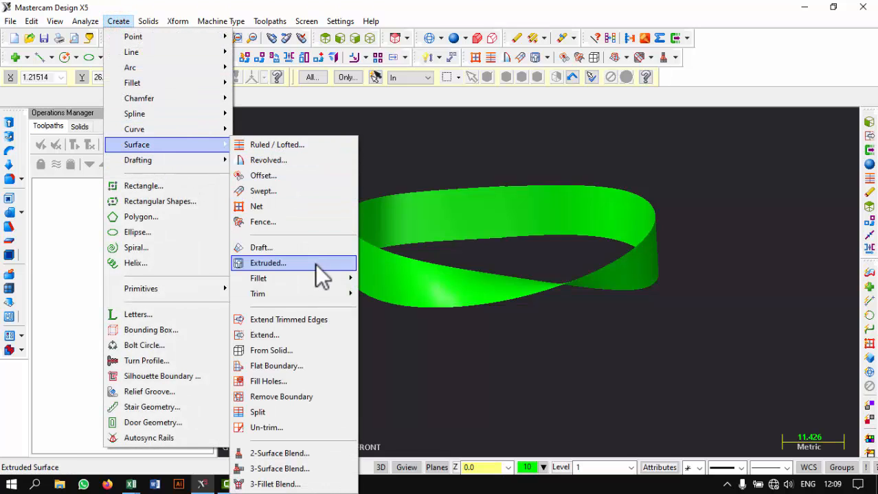
{"action": "left_click", "coordinate": [330, 334]}
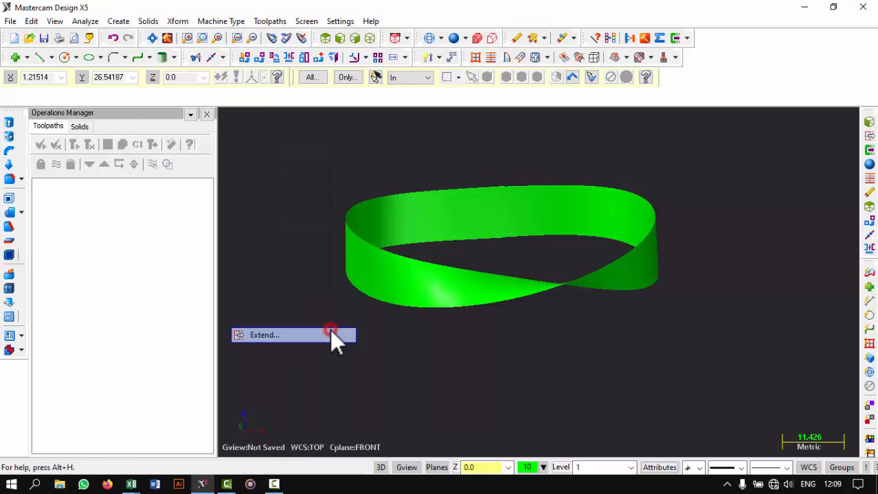
{"action": "left_click", "coordinate": [461, 300]}
{"action": "left_click", "coordinate": [476, 315]}
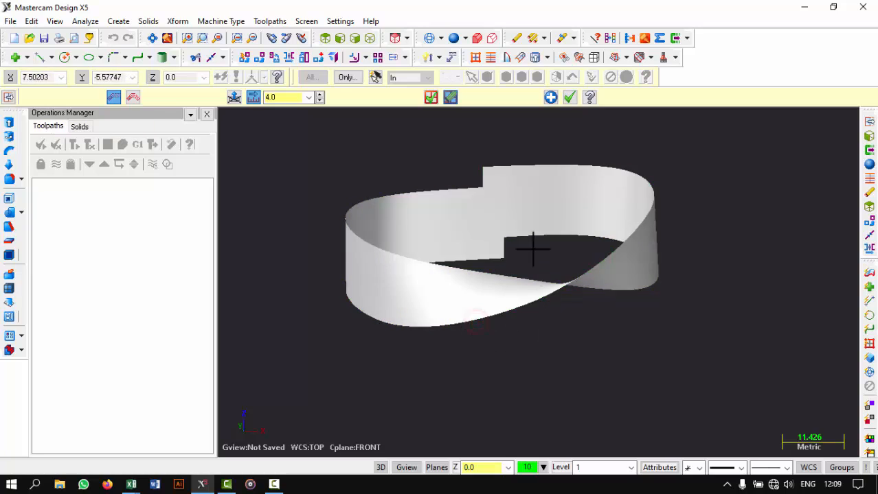
{"action": "left_click", "coordinate": [319, 94]}
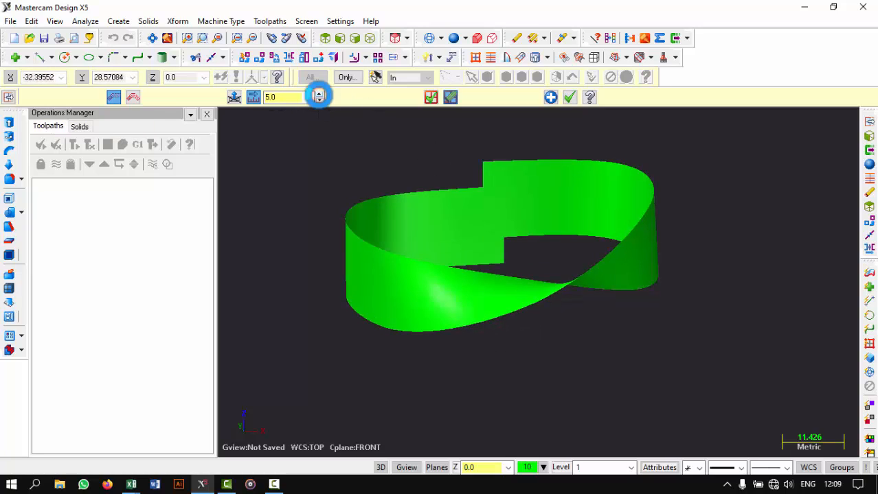
{"action": "left_click", "coordinate": [319, 100]}
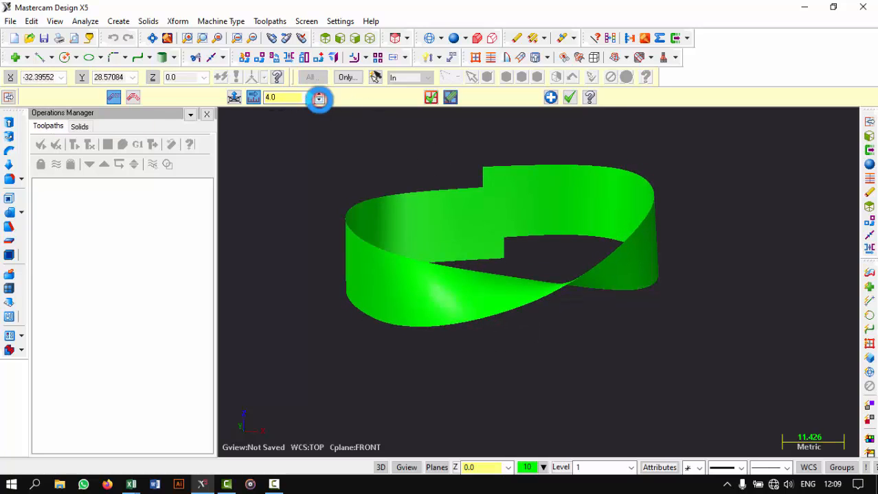
{"action": "left_click", "coordinate": [550, 98]}
Extend the surface 4 mm from the upper edge of its front portion and finish the Extend command.
{"action": "left_click", "coordinate": [478, 291]}
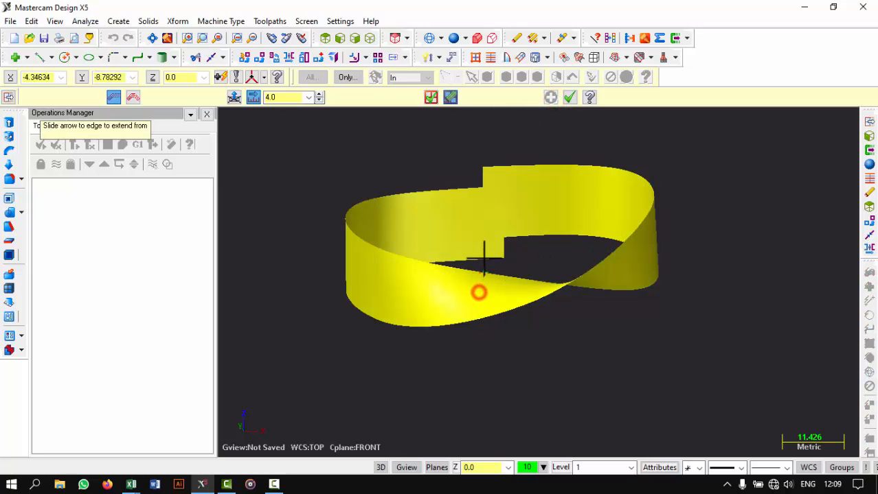
{"action": "left_click", "coordinate": [480, 252]}
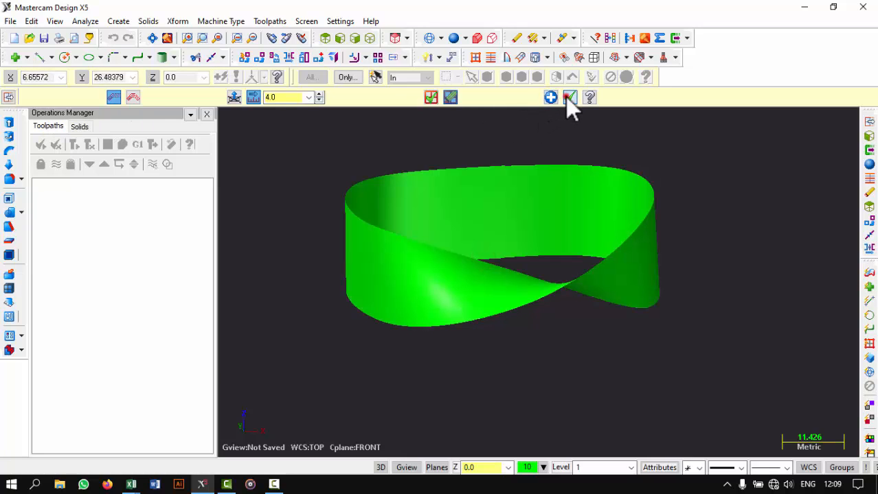
{"action": "left_click", "coordinate": [569, 98]}
Examine the widened Möbius strip from all sides to check its twist and edges.
{"action": "middle_click_drag", "start_coordinate": [642, 190], "coordinate": [620, 262]}
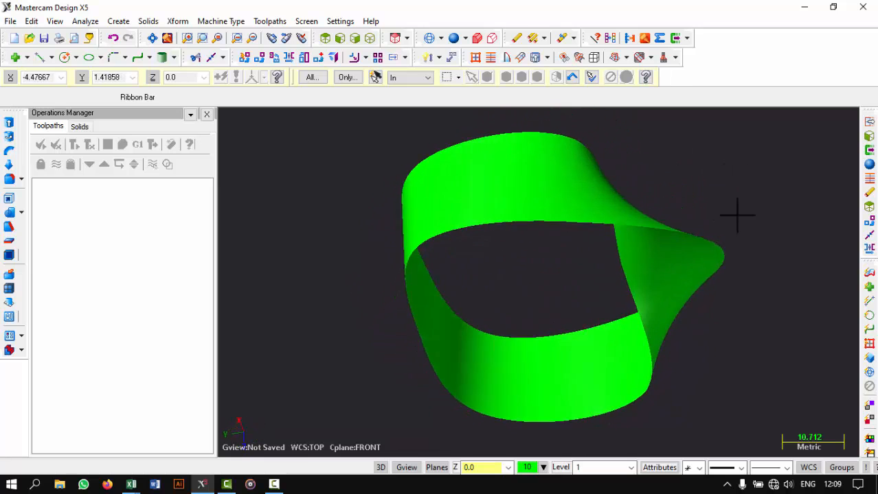
{"action": "middle_click_drag", "start_coordinate": [737, 215], "coordinate": [661, 291]}
{"action": "middle_click_drag", "start_coordinate": [501, 299], "coordinate": [774, 283]}
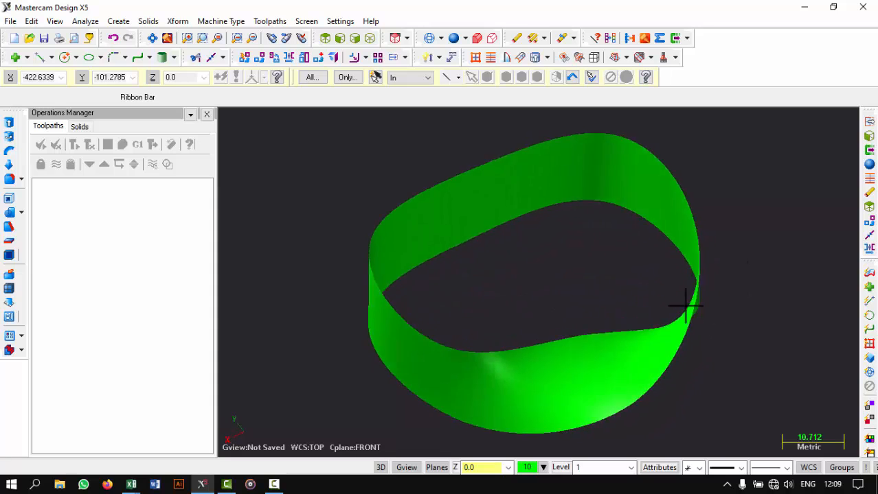
{"action": "middle_click_drag", "start_coordinate": [686, 304], "coordinate": [437, 296]}
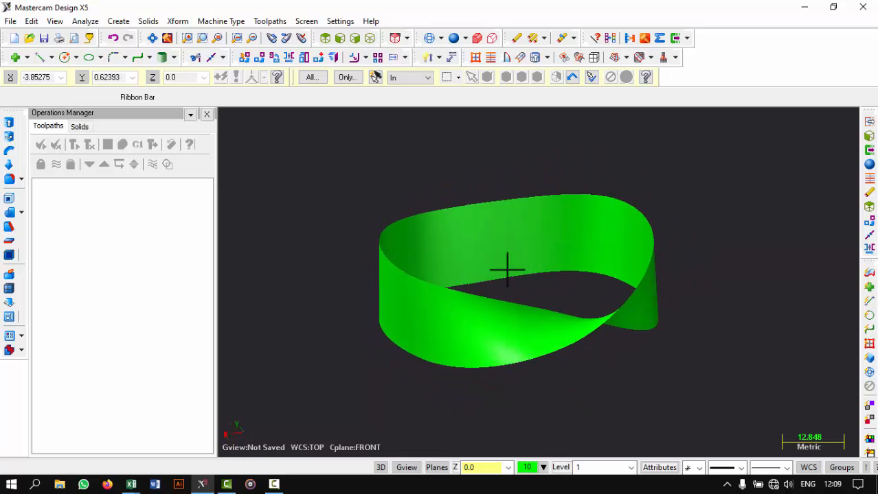
{"action": "mouse_move", "coordinate": [504, 287]}
{"action": "middle_mouse_down"}
{"action": "mouse_move", "coordinate": [462, 323]}
{"action": "mouse_move", "coordinate": [519, 283]}
{"action": "middle_mouse_up"}
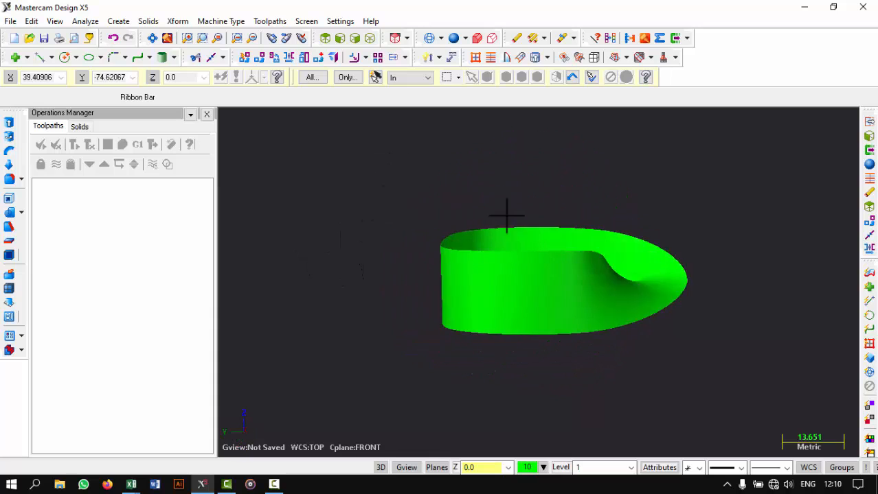
{"action": "middle_click_drag", "start_coordinate": [730, 257], "coordinate": [601, 263]}
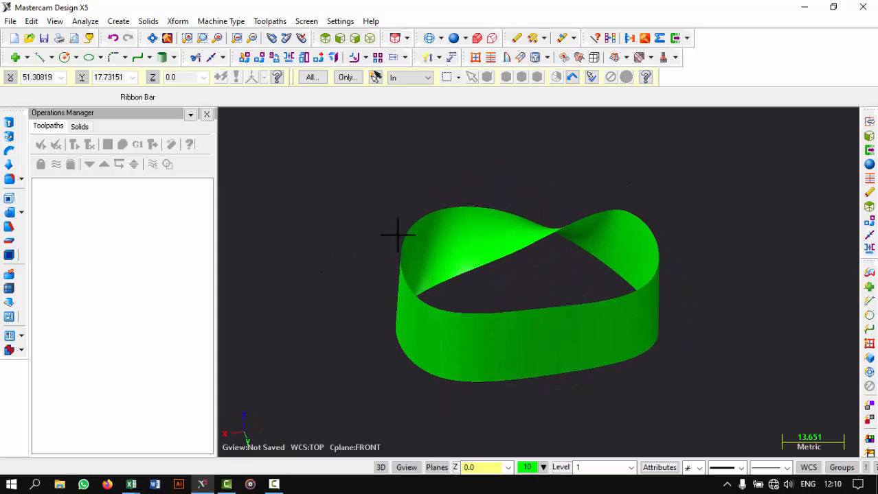